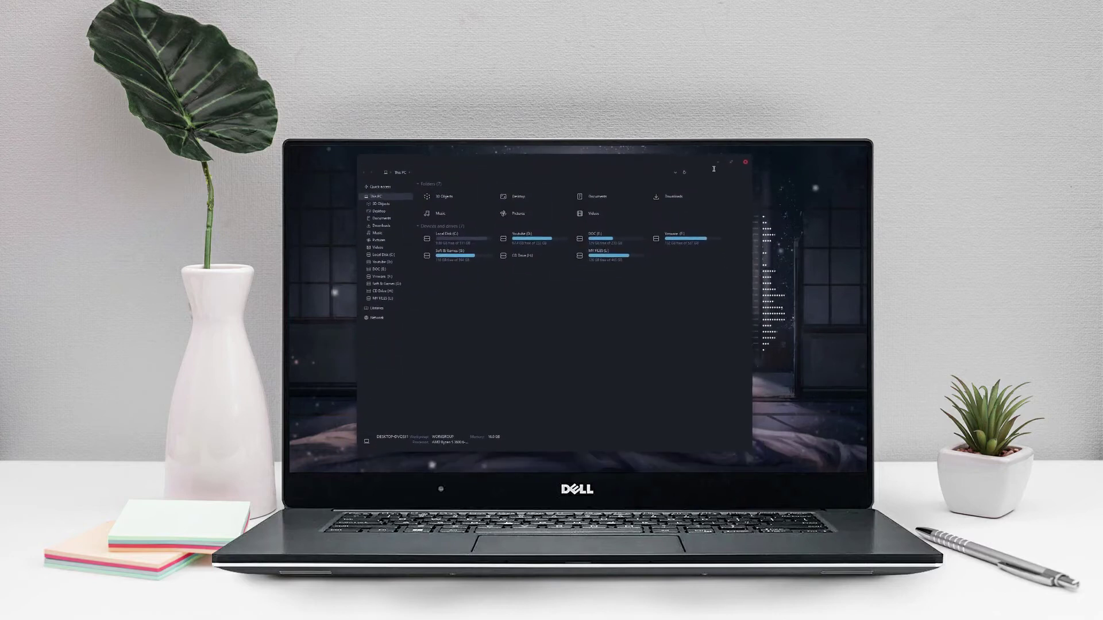
click(745, 163)
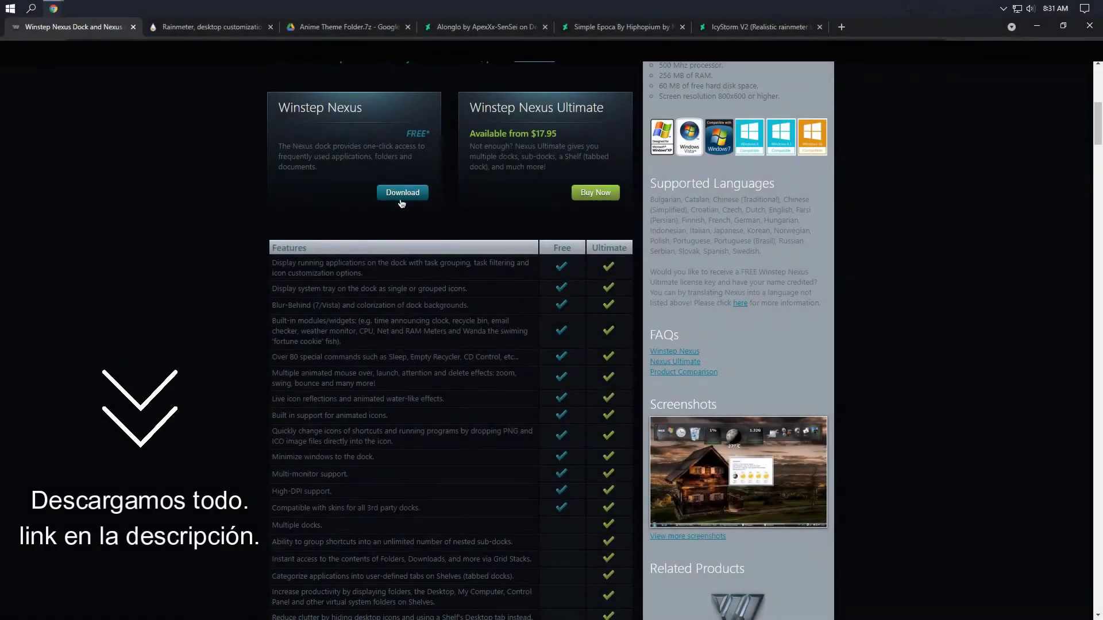
Download the free edition of Winstep Nexus and the Rainmeter 4.4 Beta Release from their websites
click(402, 199)
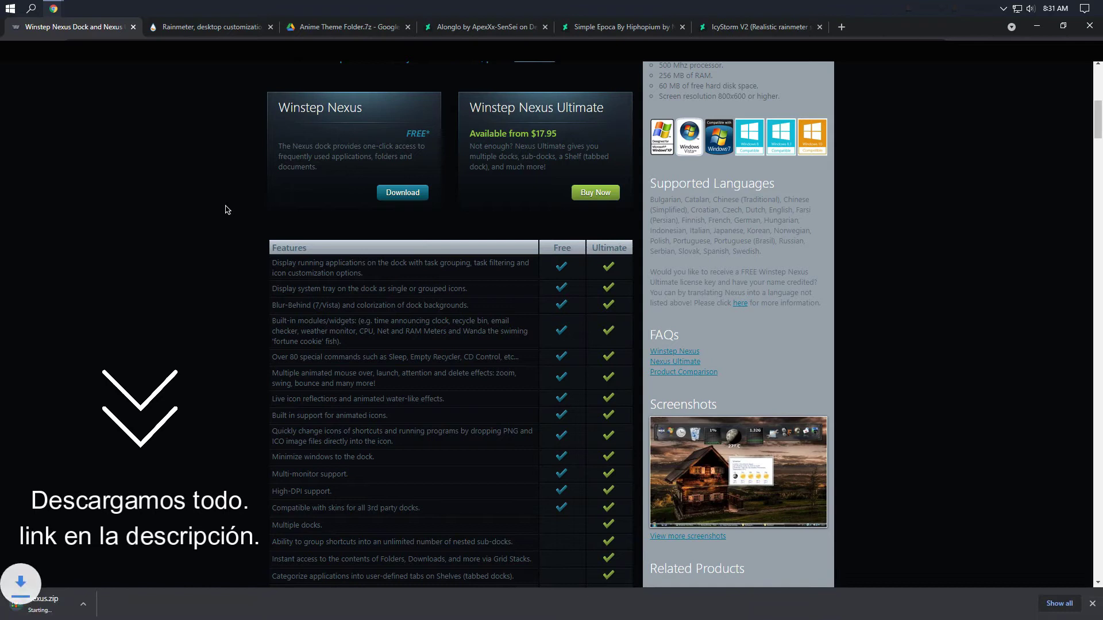
click(213, 27)
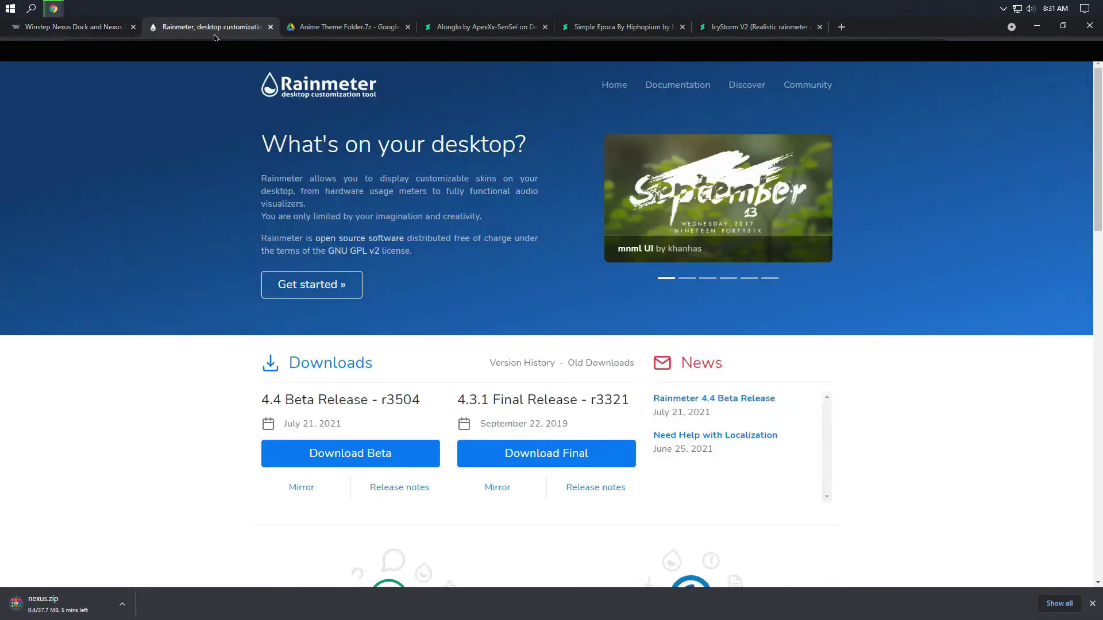
scroll(208, 98, down, 3)
scroll(207, 99, down, 2)
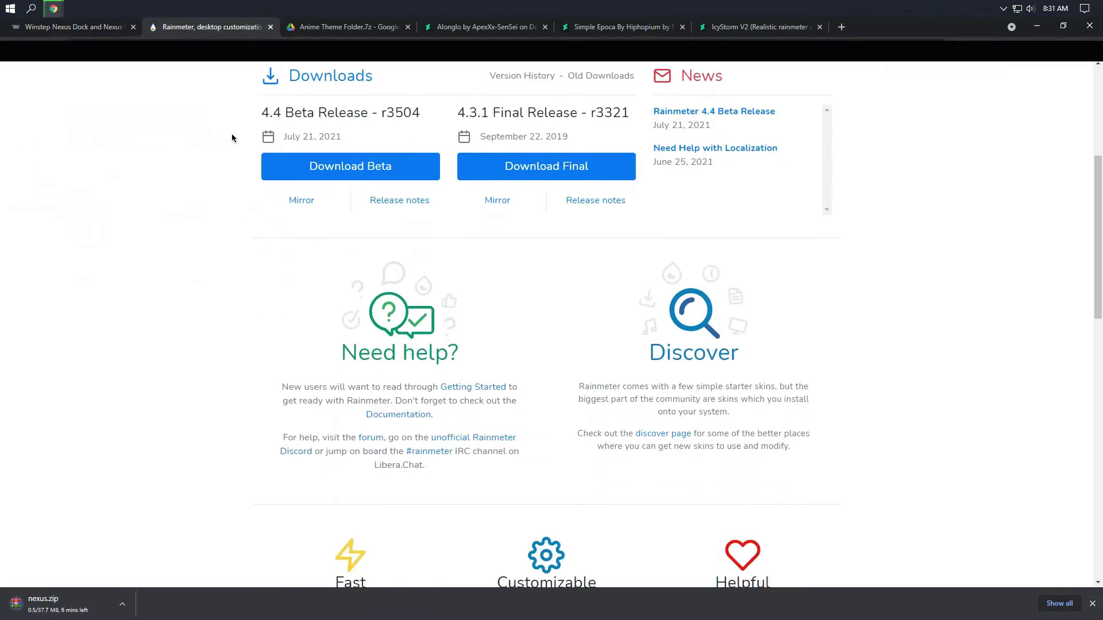
click(346, 175)
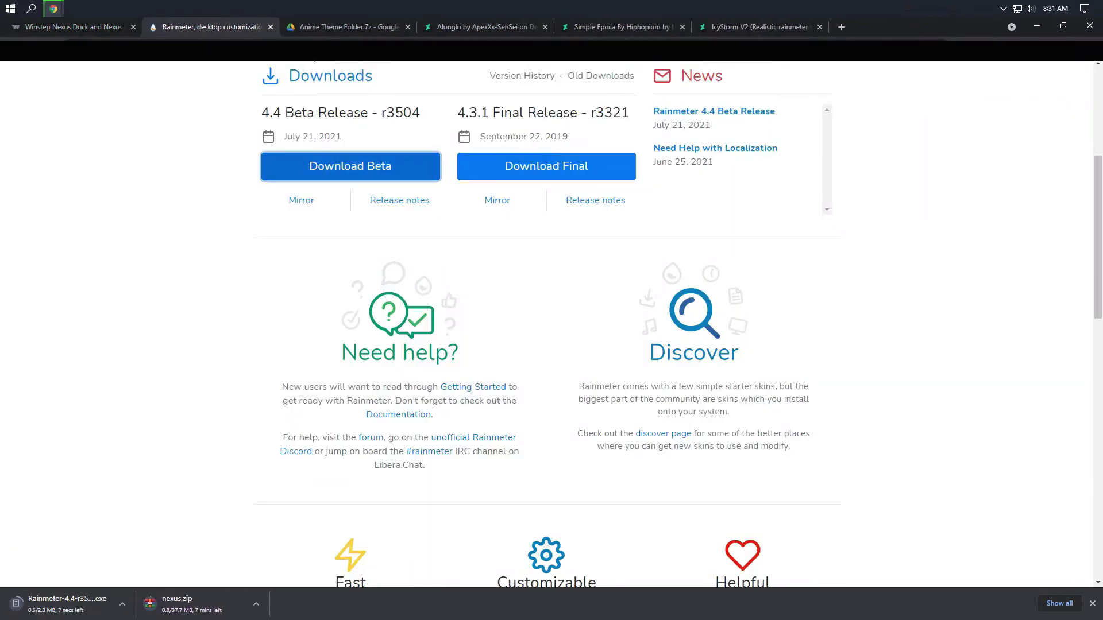
Download Anime Theme Folder.7z from Google Drive and the Alonglo Rainmeter skin from DeviantArt
click(315, 29)
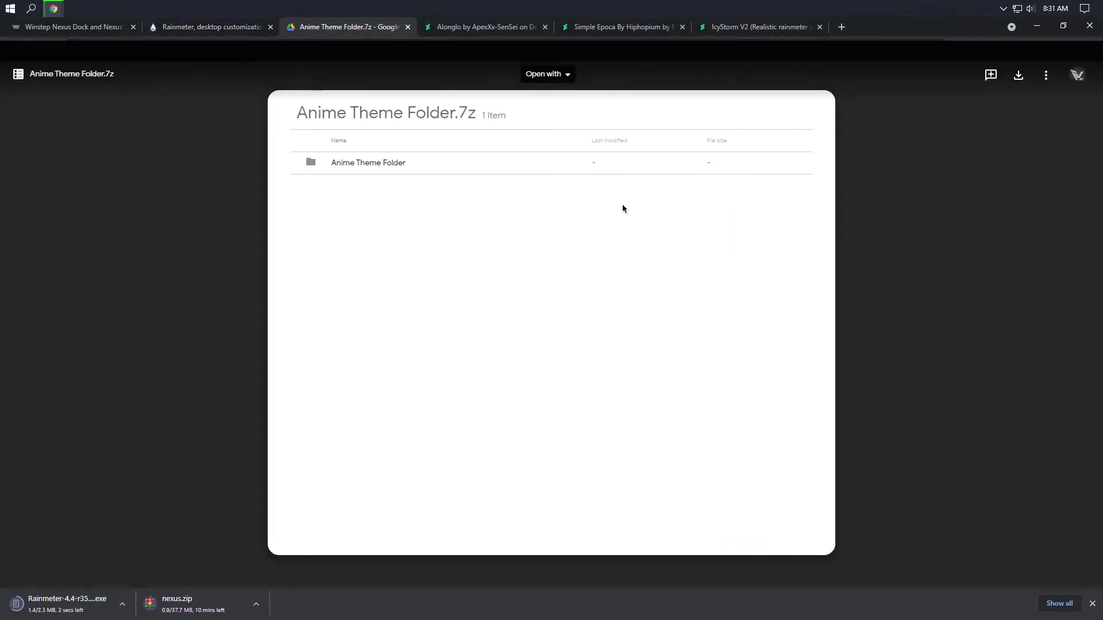
click(1018, 75)
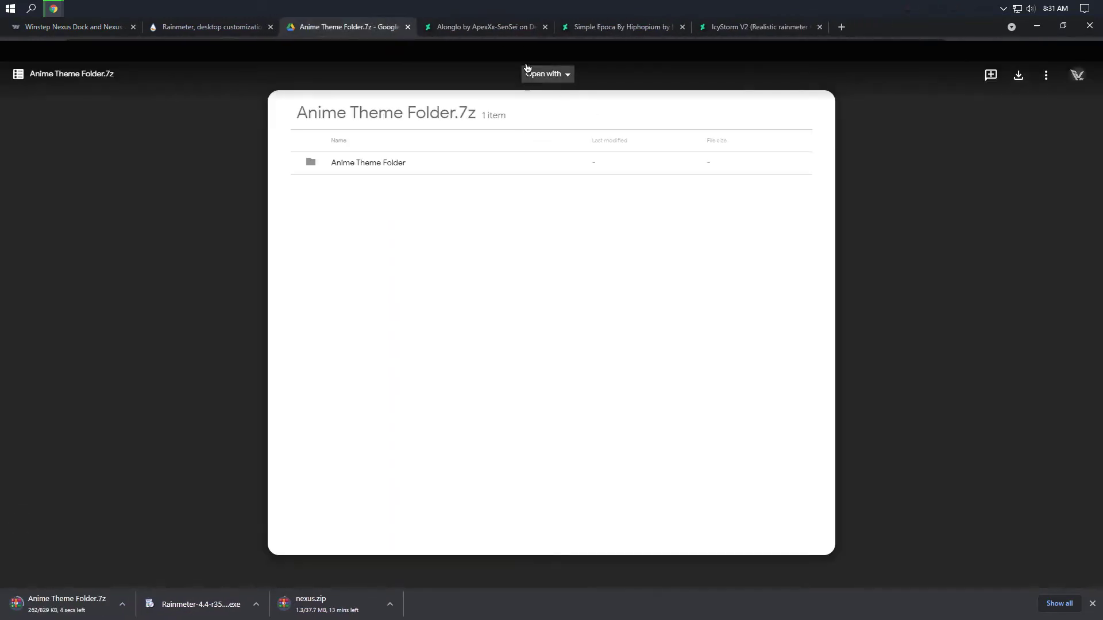
click(482, 27)
scroll(522, 292, down, 5)
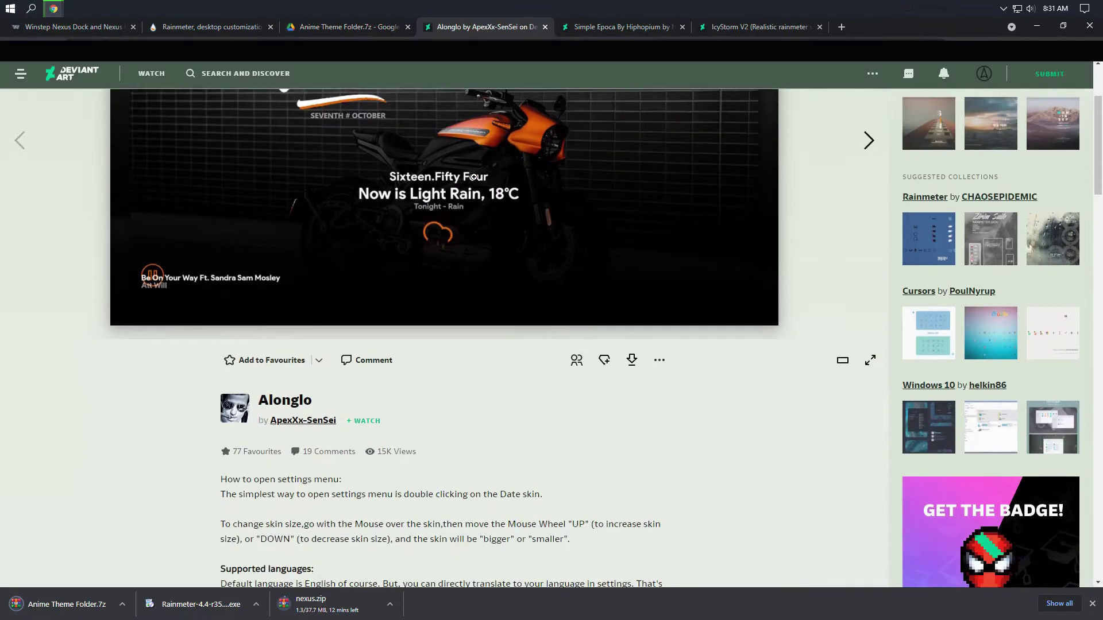
click(632, 225)
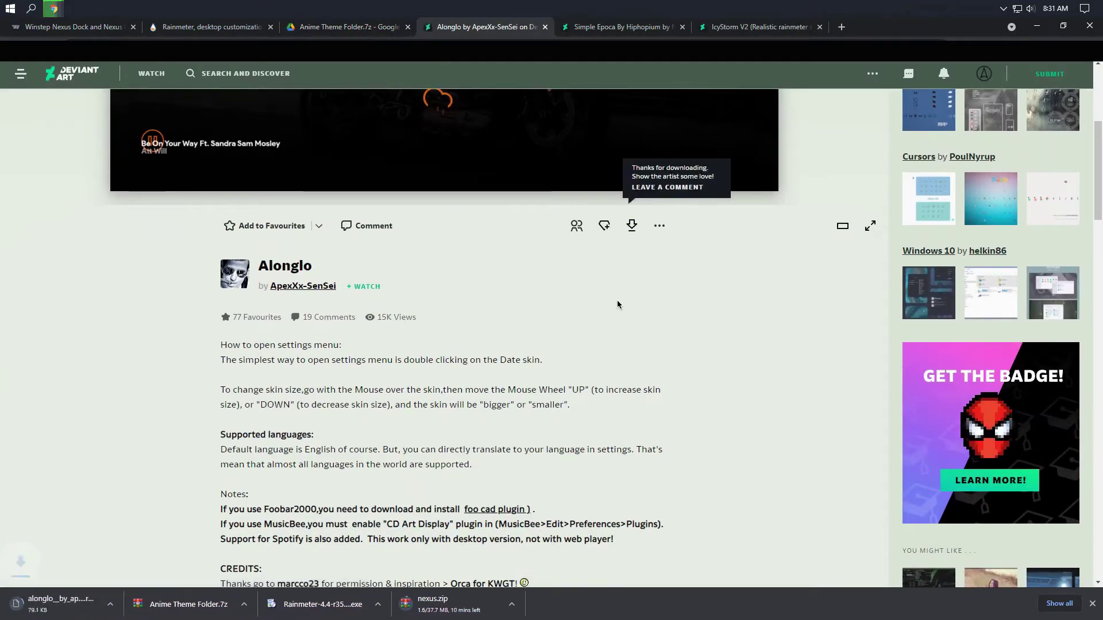
Download the Simple Epoca By Hiphopium and IcyStorm V2 (Realistic rainmeter snow) skins from their DeviantArt pages
click(624, 29)
scroll(542, 182, down, 4)
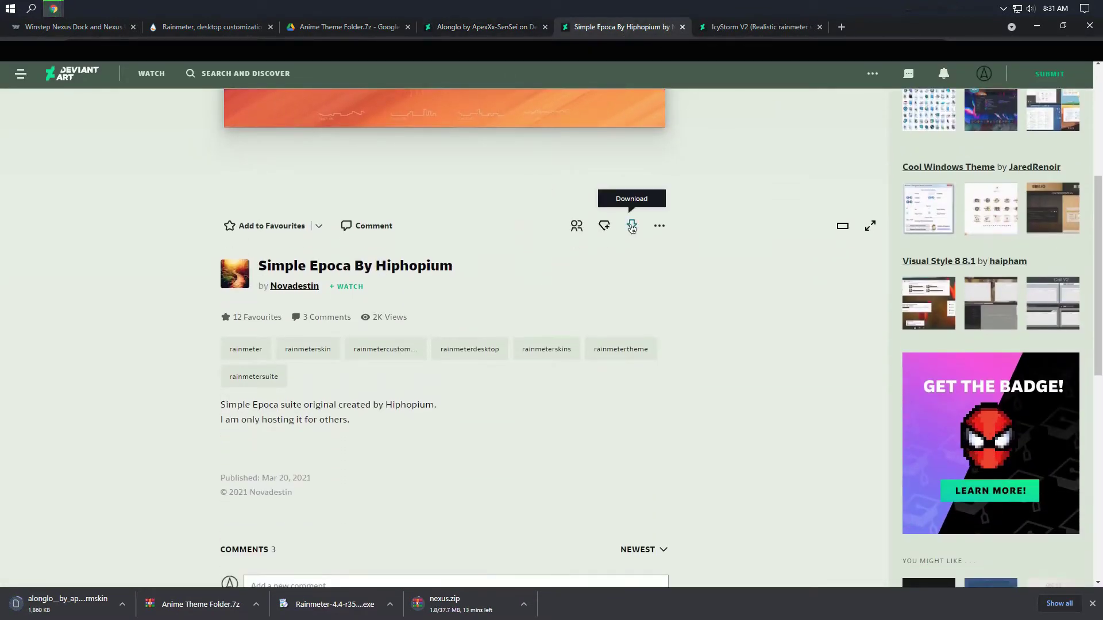
click(631, 225)
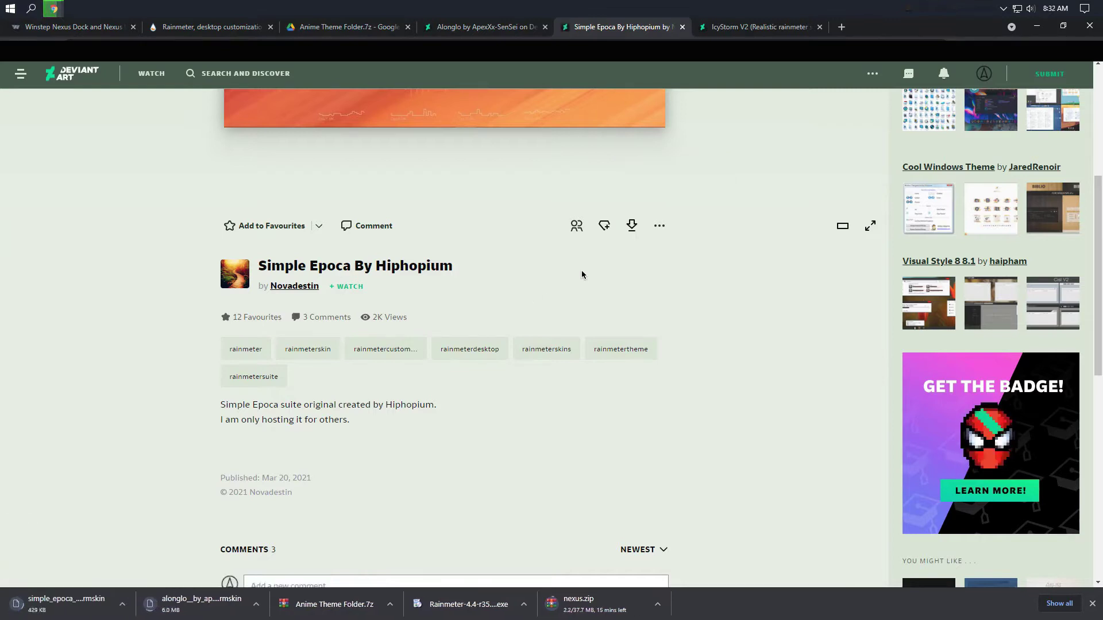
click(757, 28)
scroll(567, 185, down, 4)
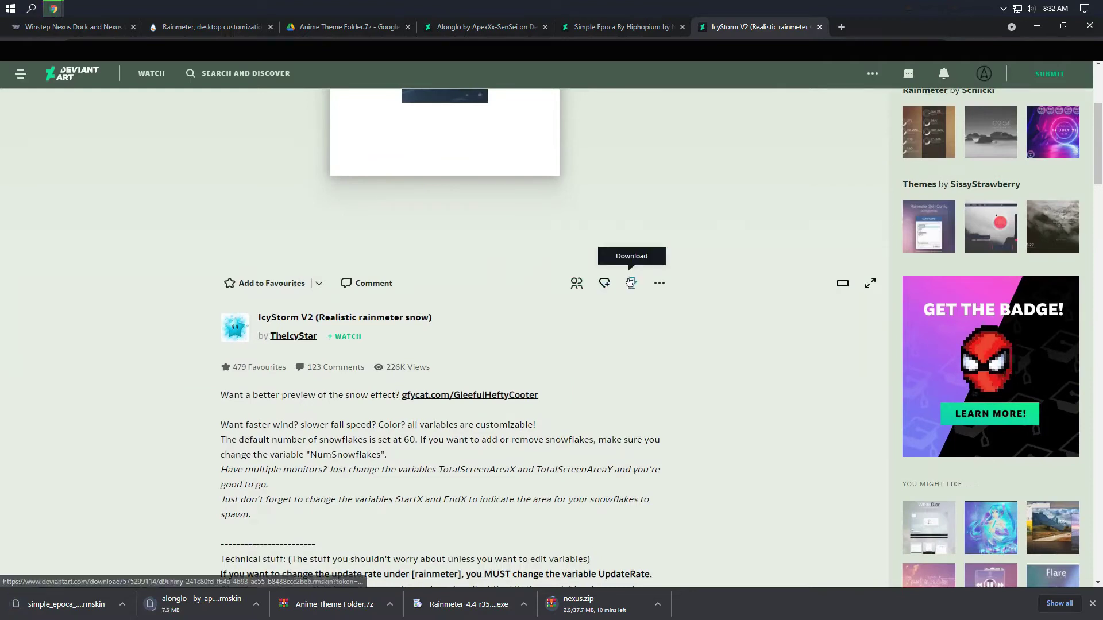
click(632, 283)
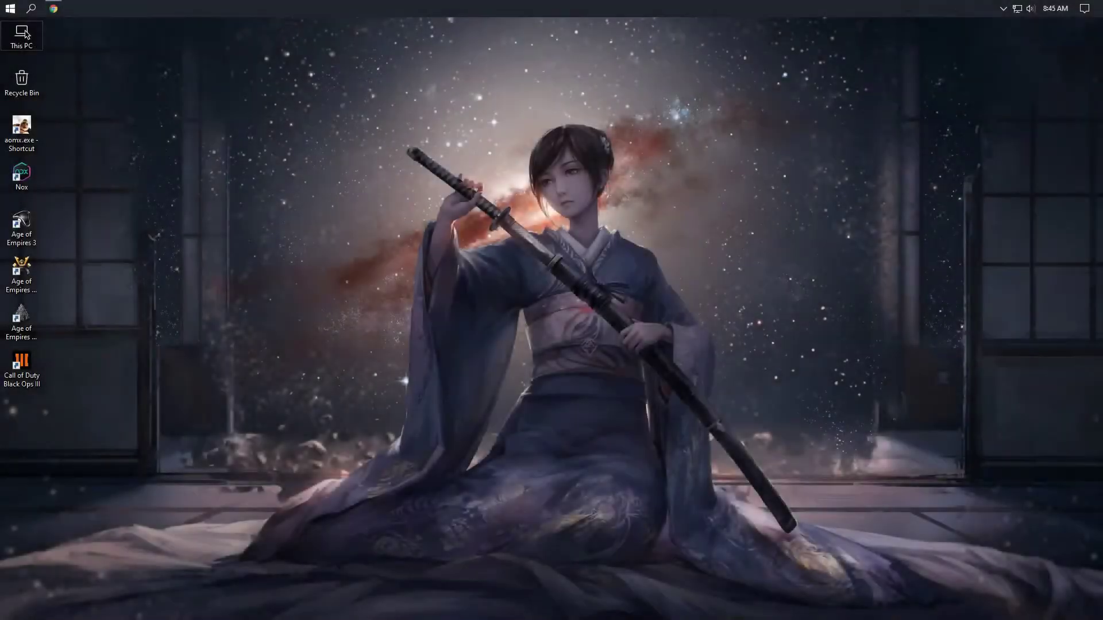
Open the nexus.zip archive from the Downloads folder and dismiss the extra WinRAR window
double_click(21, 33)
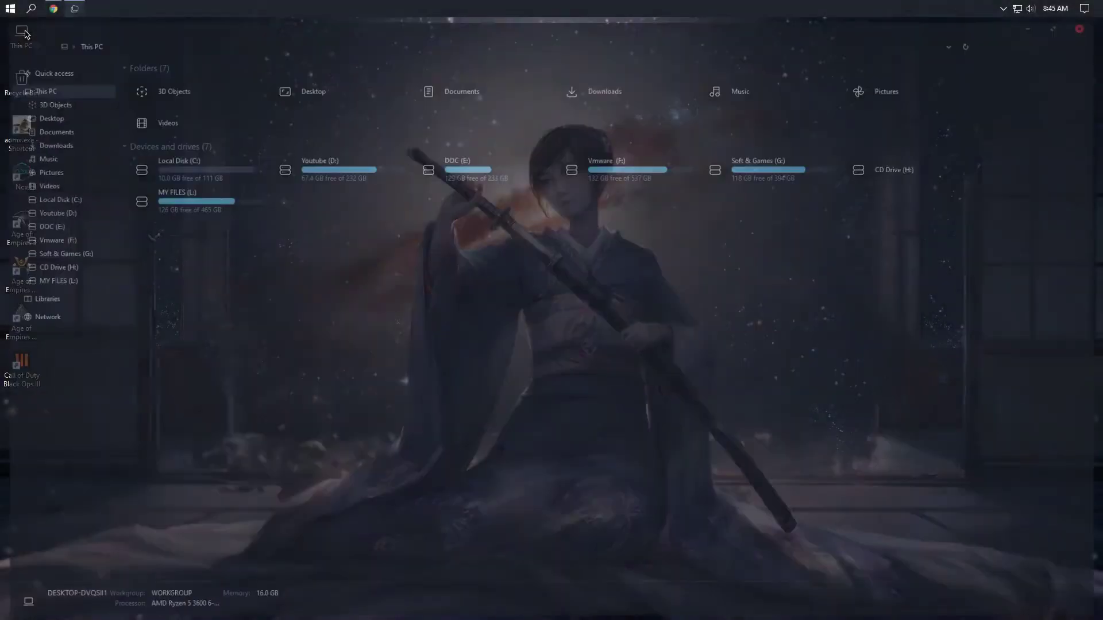
click(42, 147)
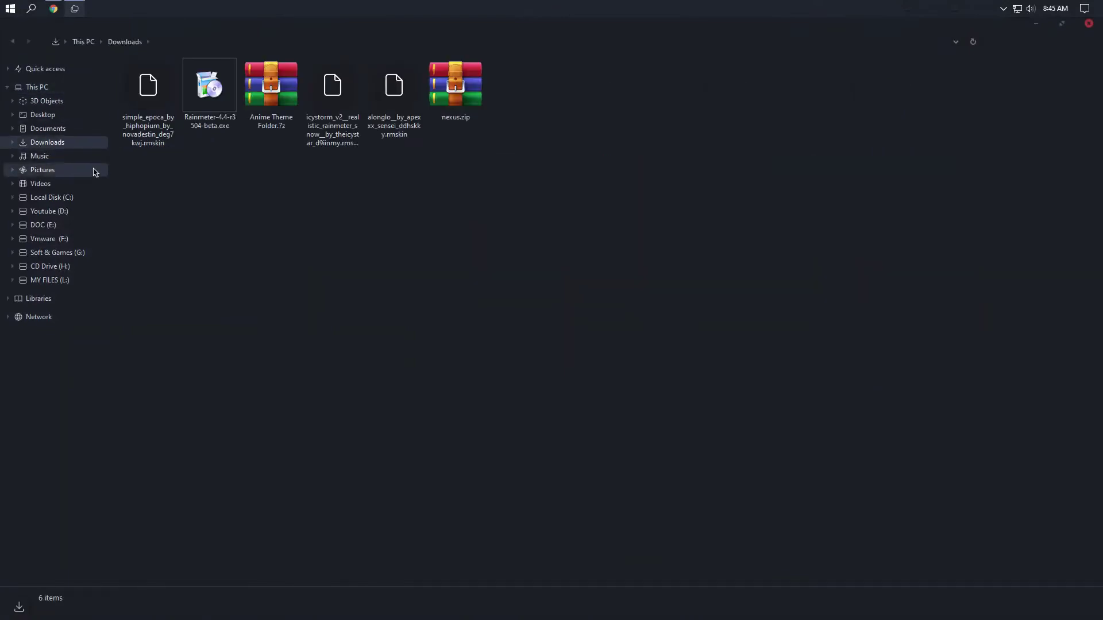
double_click(443, 101)
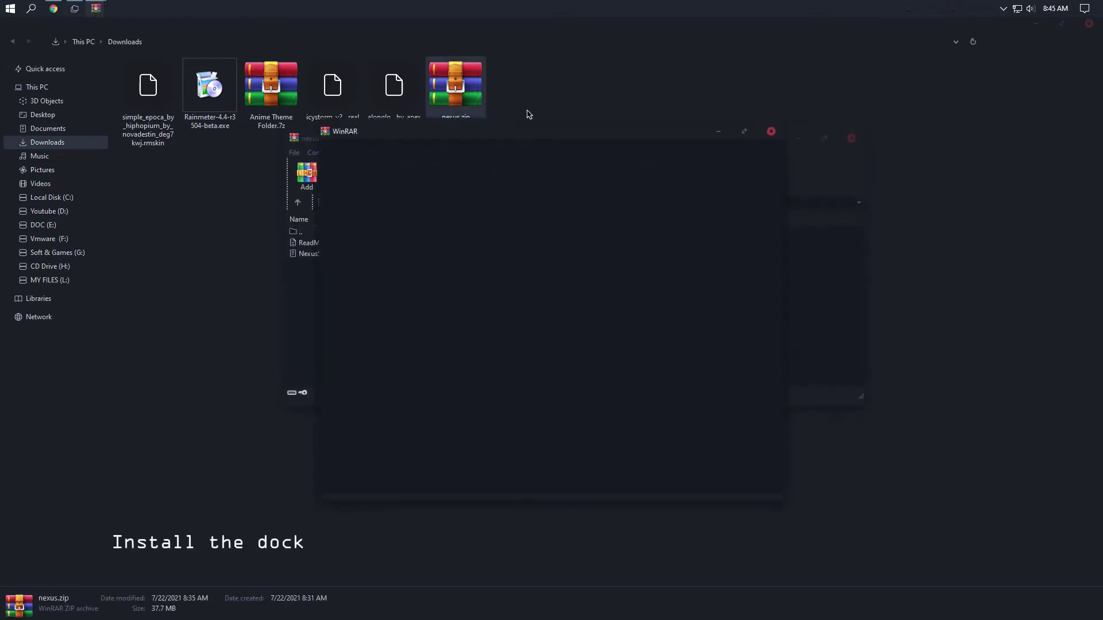
click(772, 130)
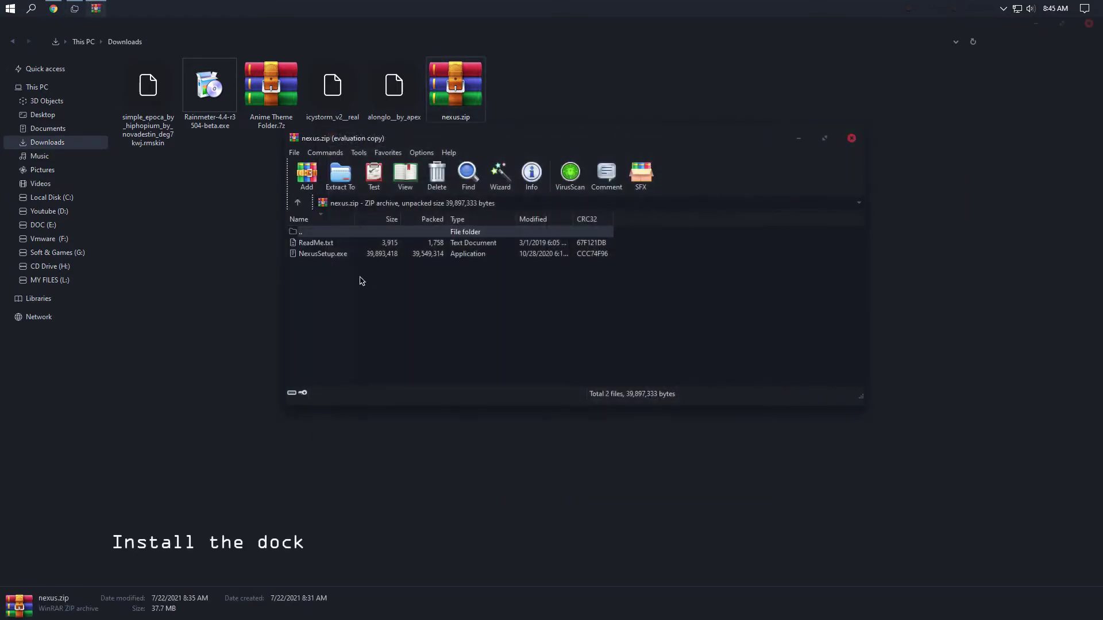
Install Nexus with NexusSetup.exe, accepting the license, the existing Winstep folder and Launch Nexus, and close the archive
click(322, 254)
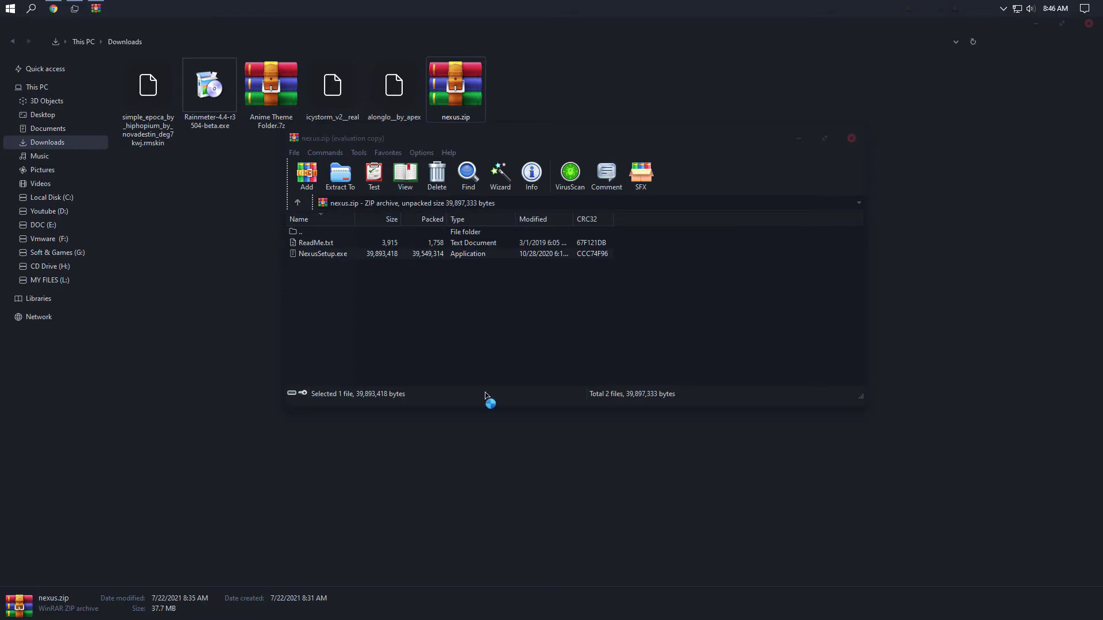
click(563, 352)
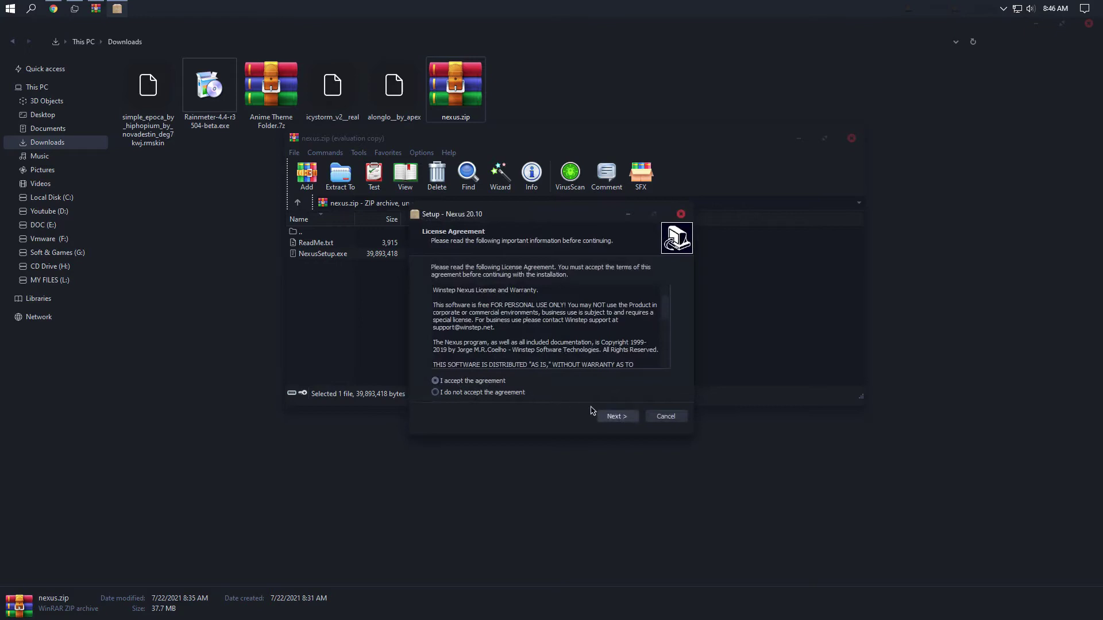
click(614, 416)
click(615, 416)
click(589, 375)
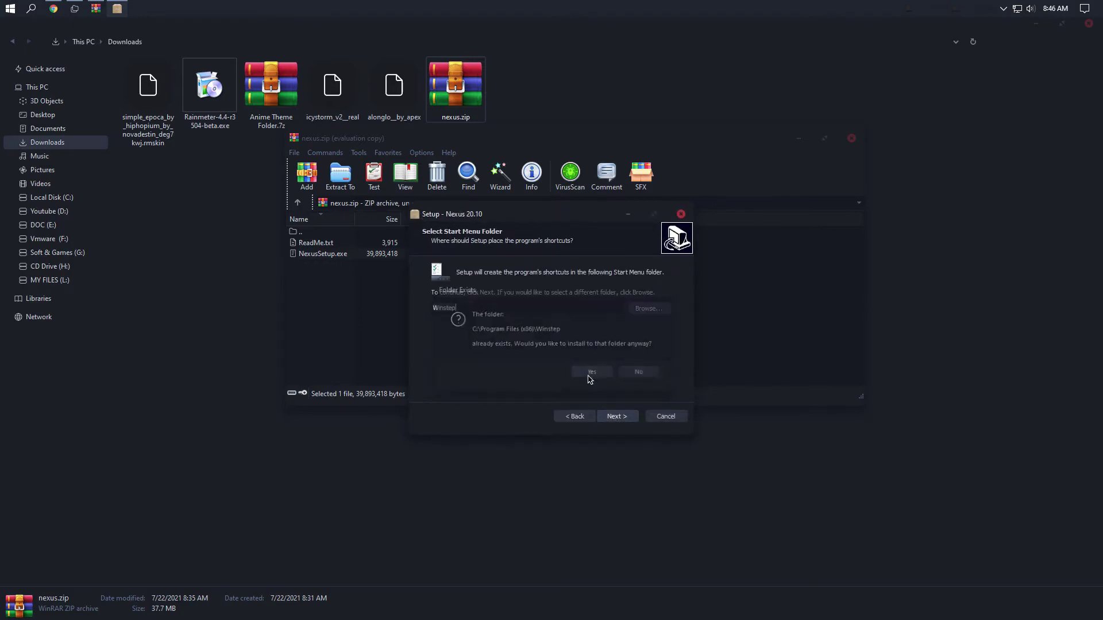
click(612, 420)
click(612, 419)
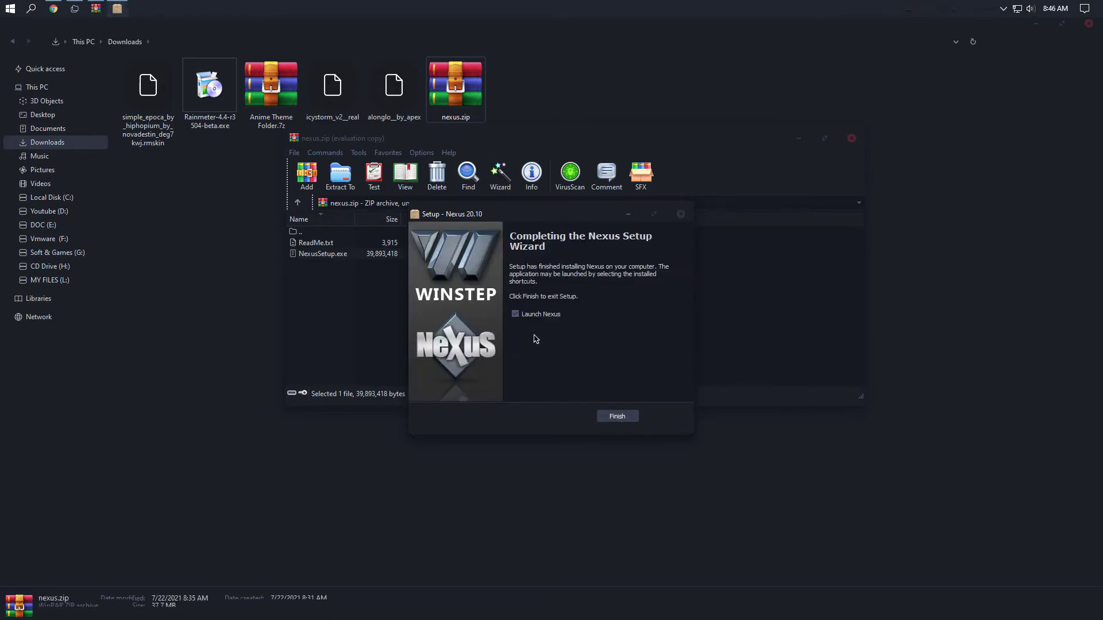
click(618, 416)
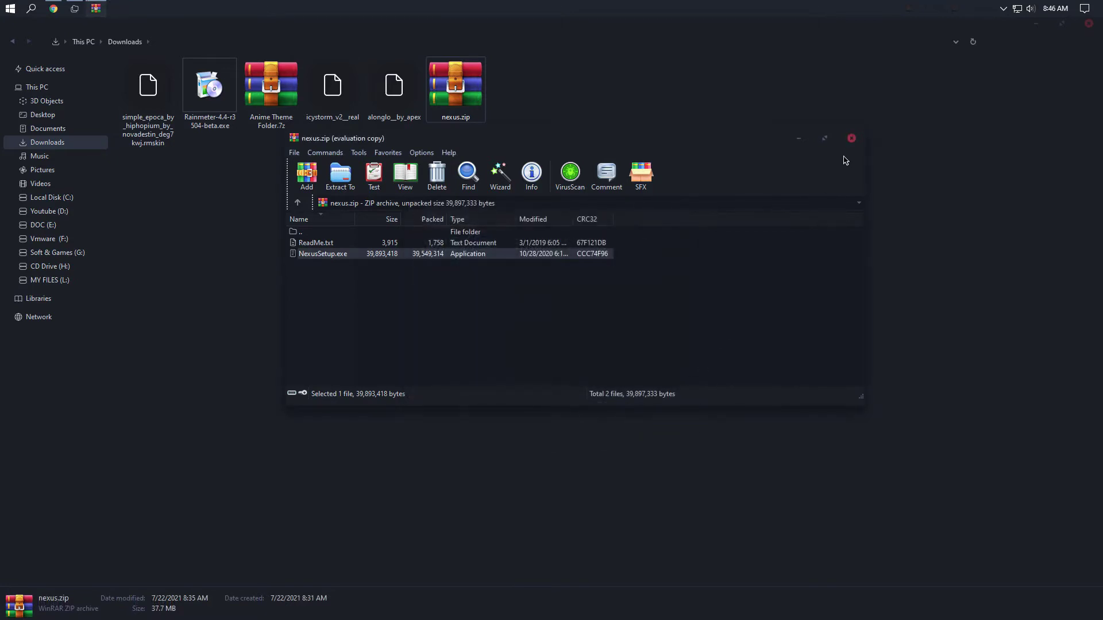
click(850, 139)
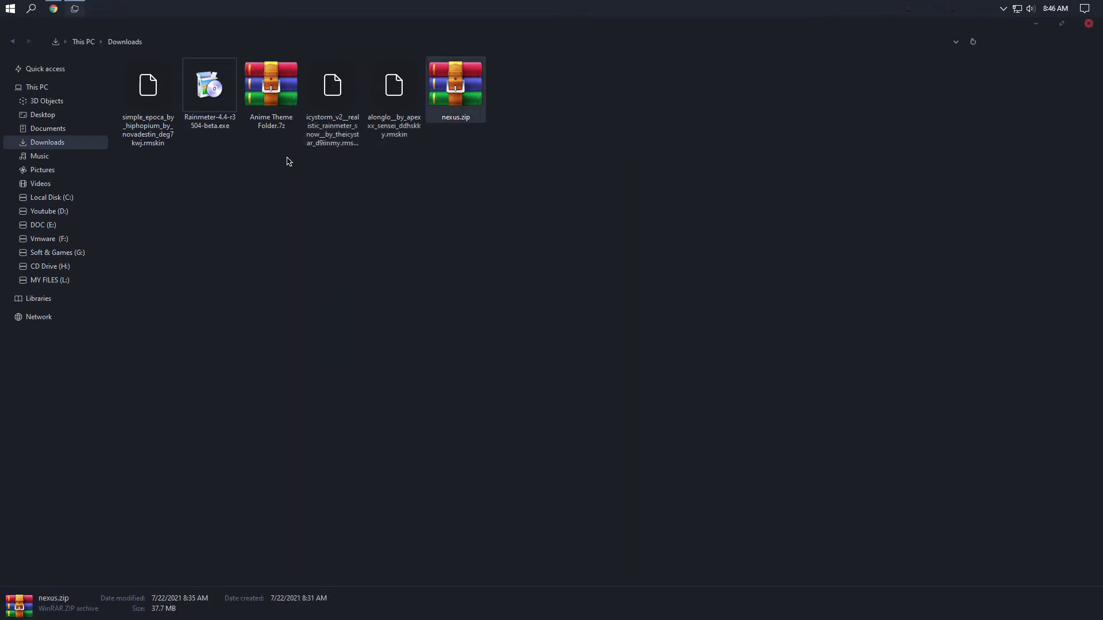
Extract Anime Theme Folder.7z with 7-Zip into its own subfolder in Downloads
right_click(268, 98)
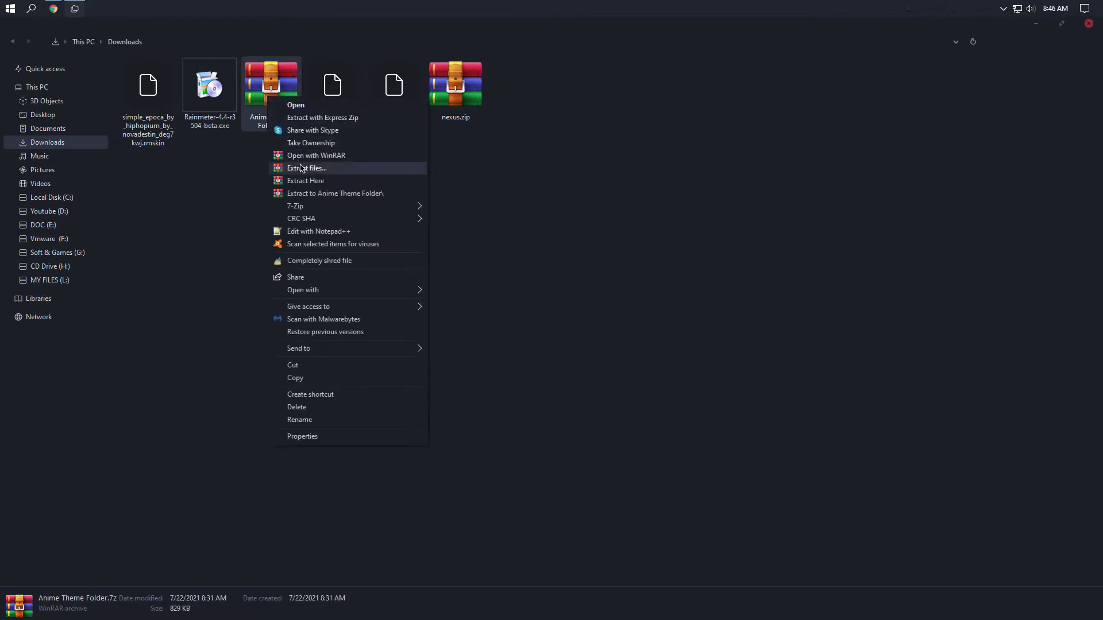
mouse_move(404, 207)
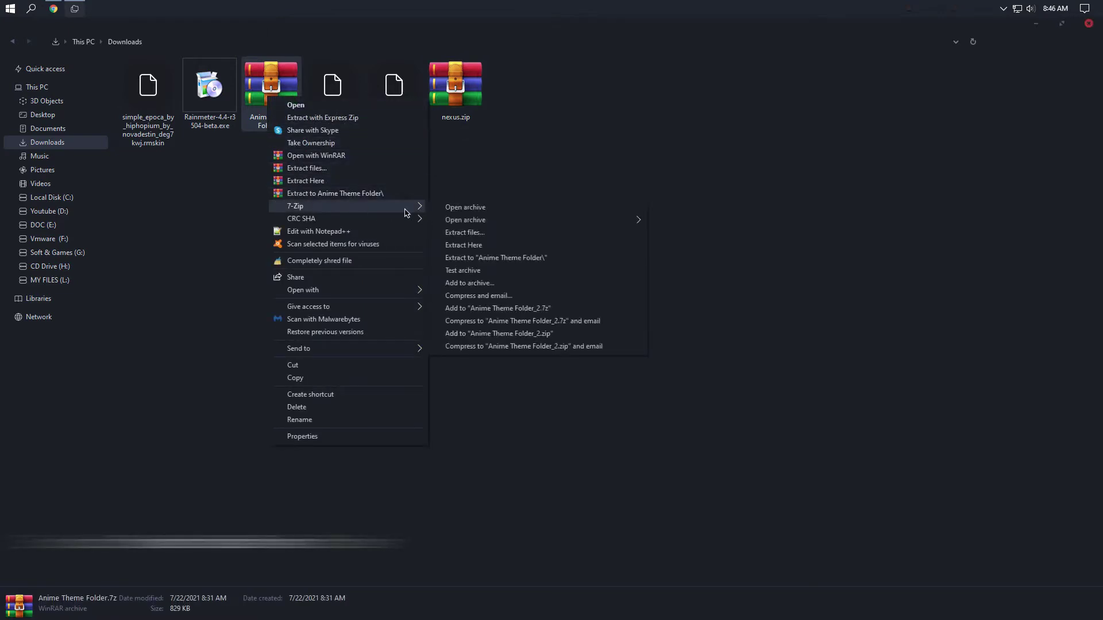
click(478, 233)
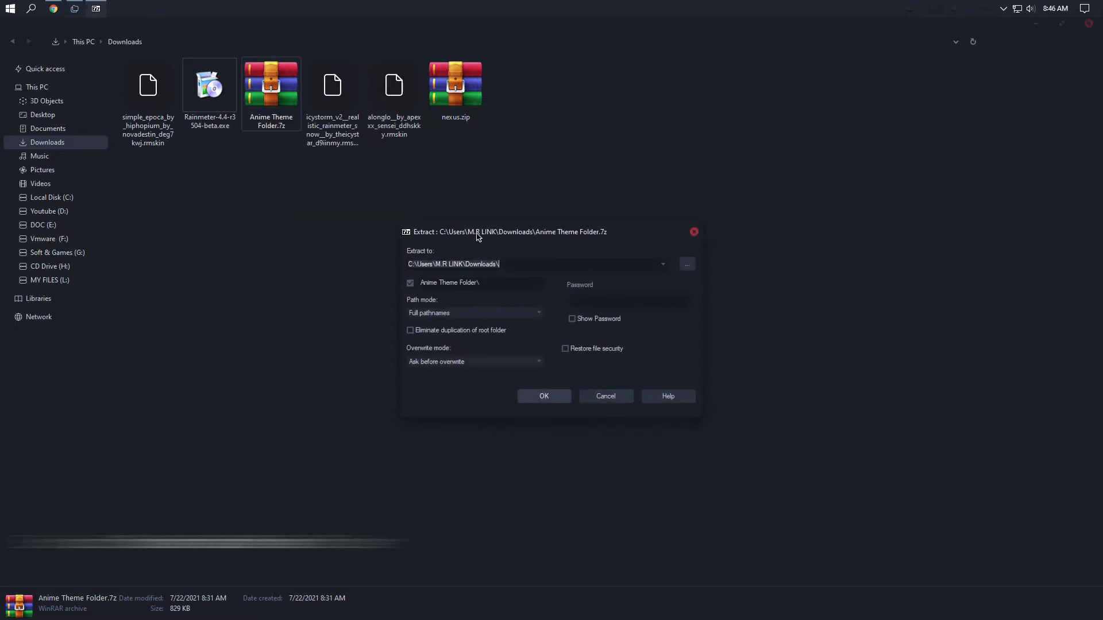
click(545, 396)
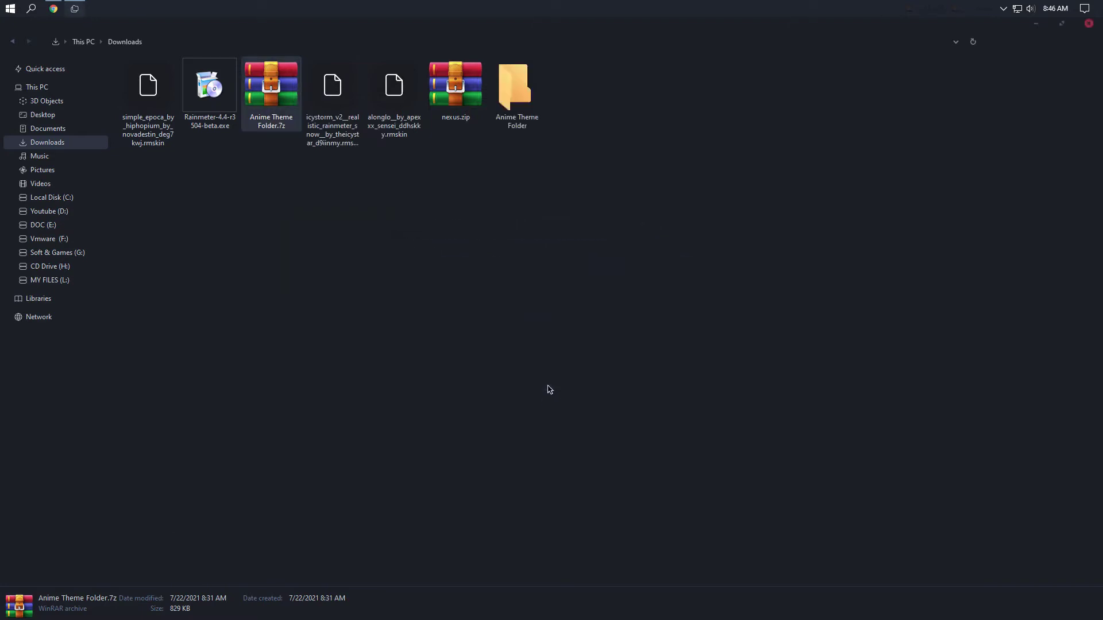
Copy the Anime Icons folder from the extracted Anime Theme Folder to the root of Local Disk (C:) and close File Explorer
double_click(514, 91)
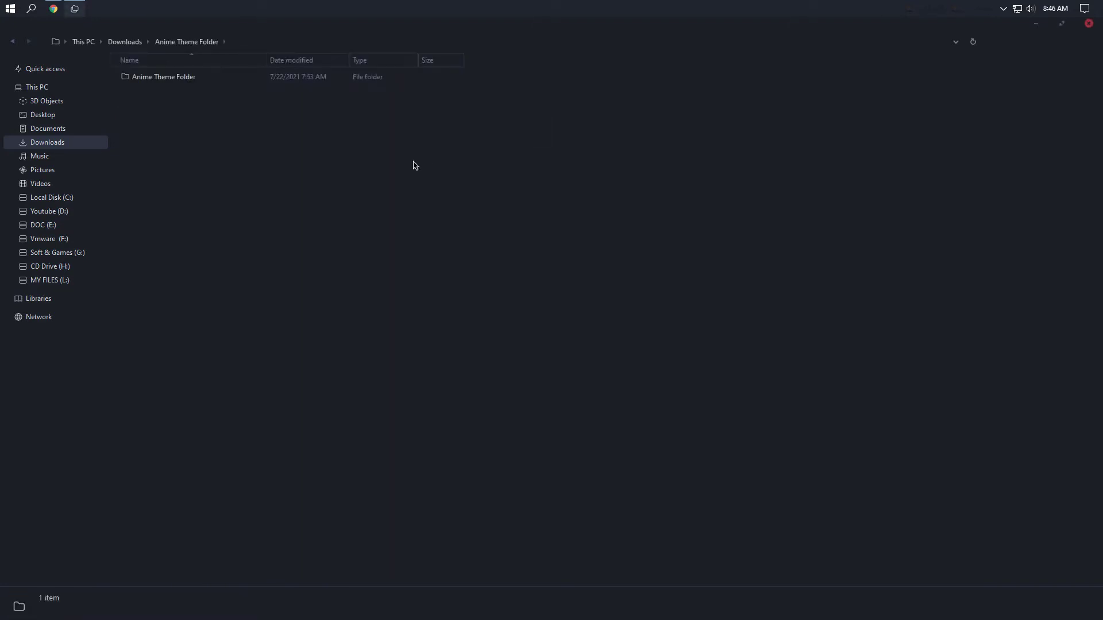
double_click(184, 77)
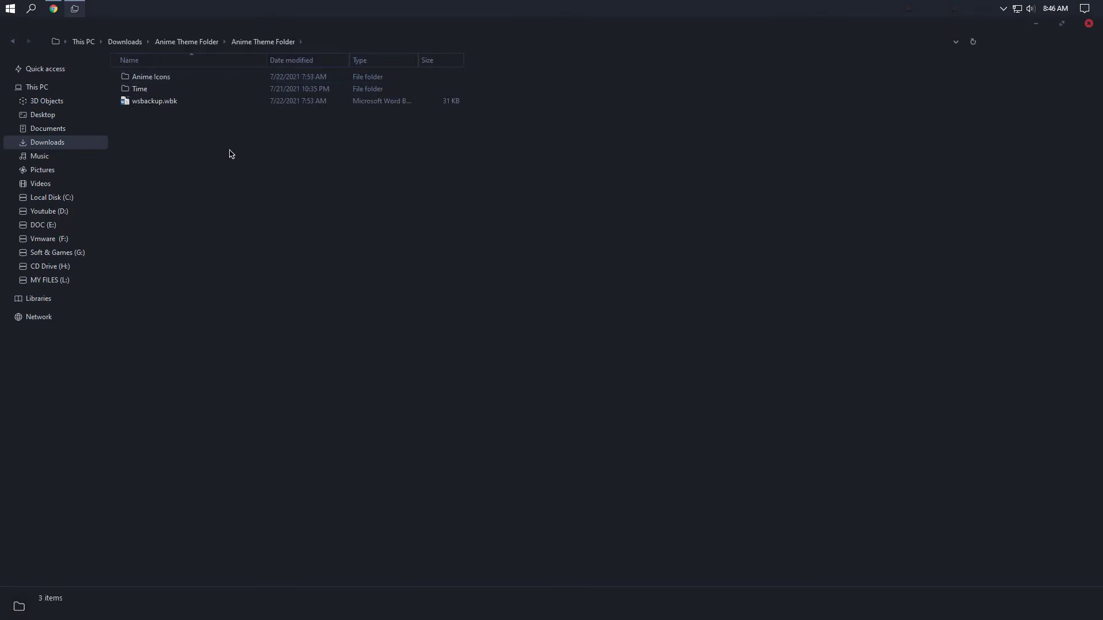
click(140, 77)
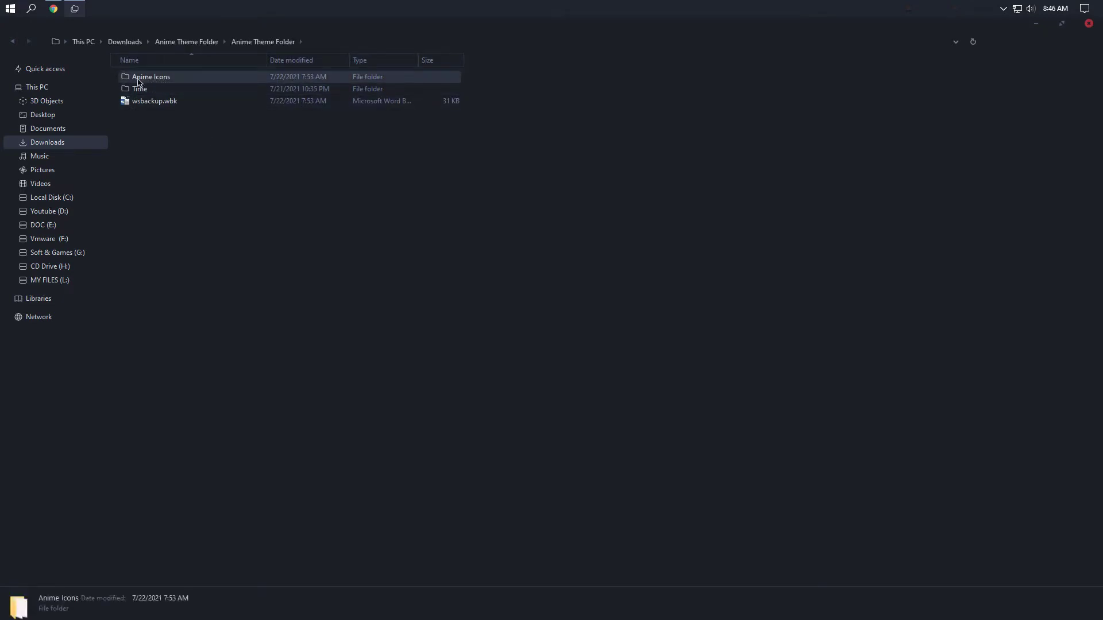
right_click(165, 82)
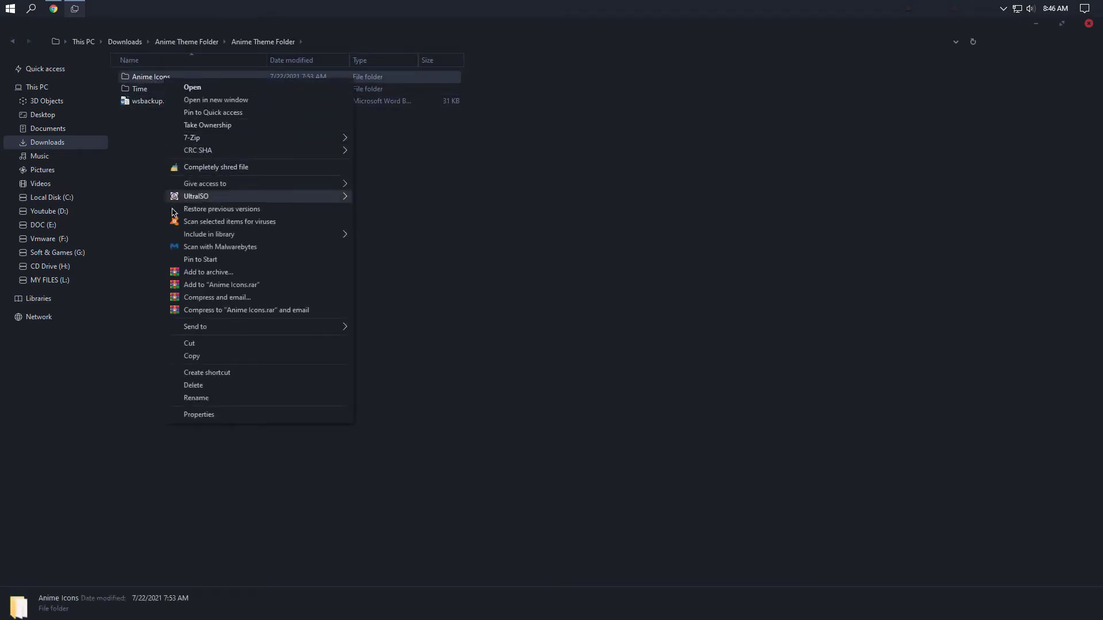
click(193, 356)
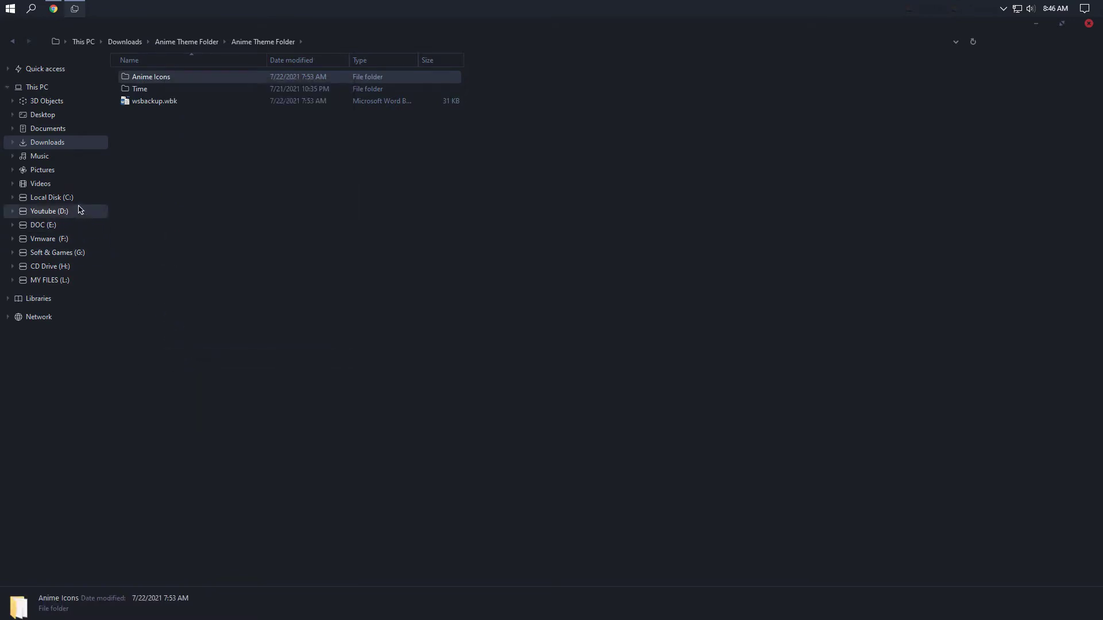
click(77, 199)
right_click(277, 255)
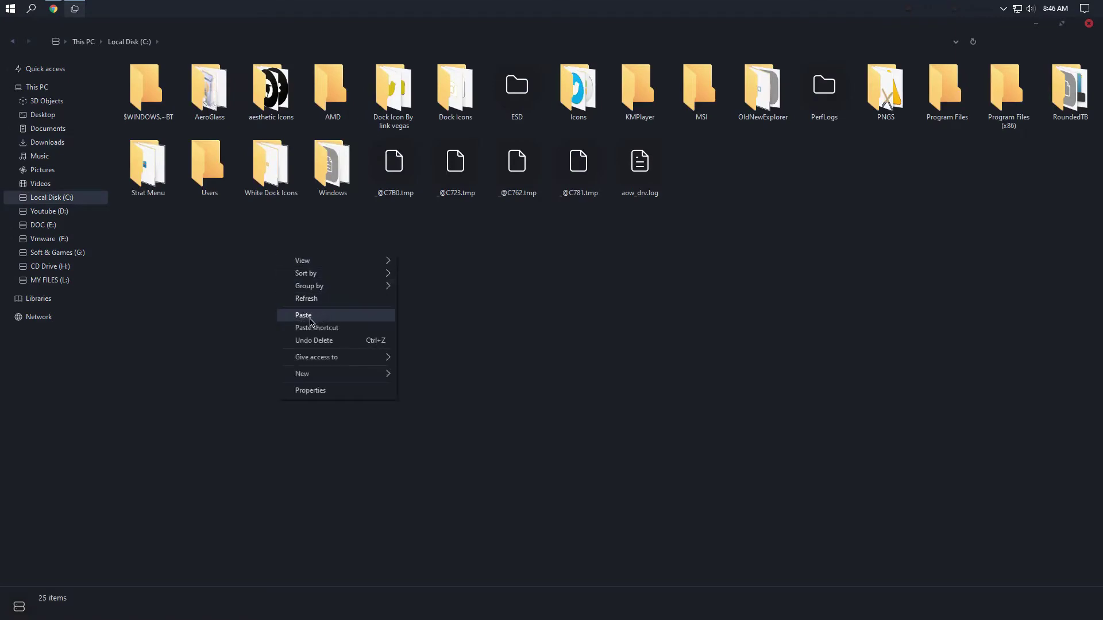
click(305, 316)
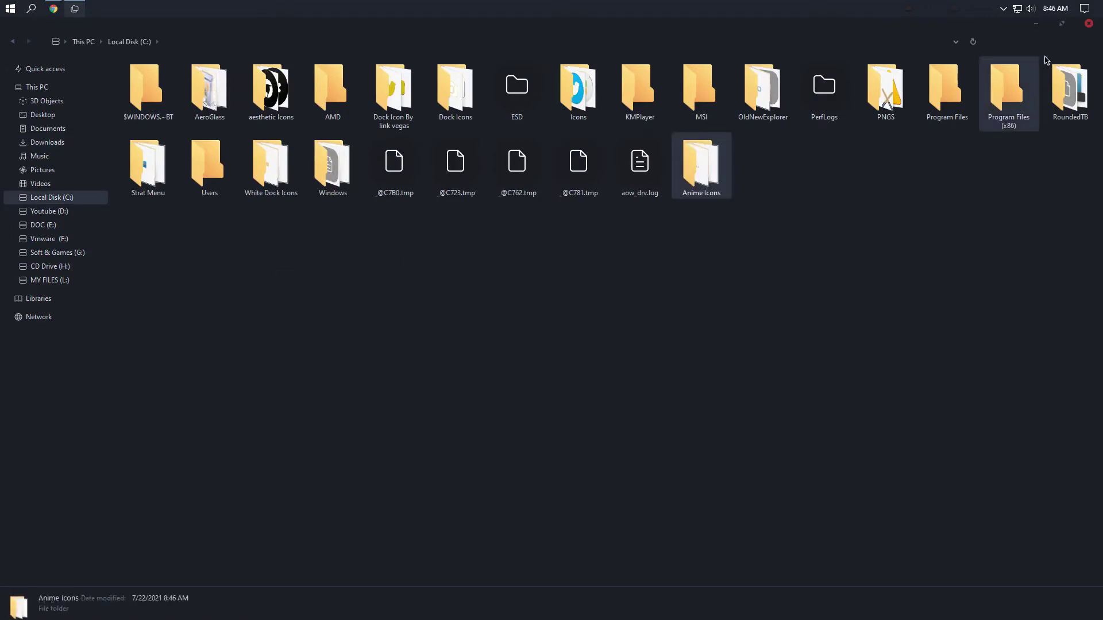
click(1088, 23)
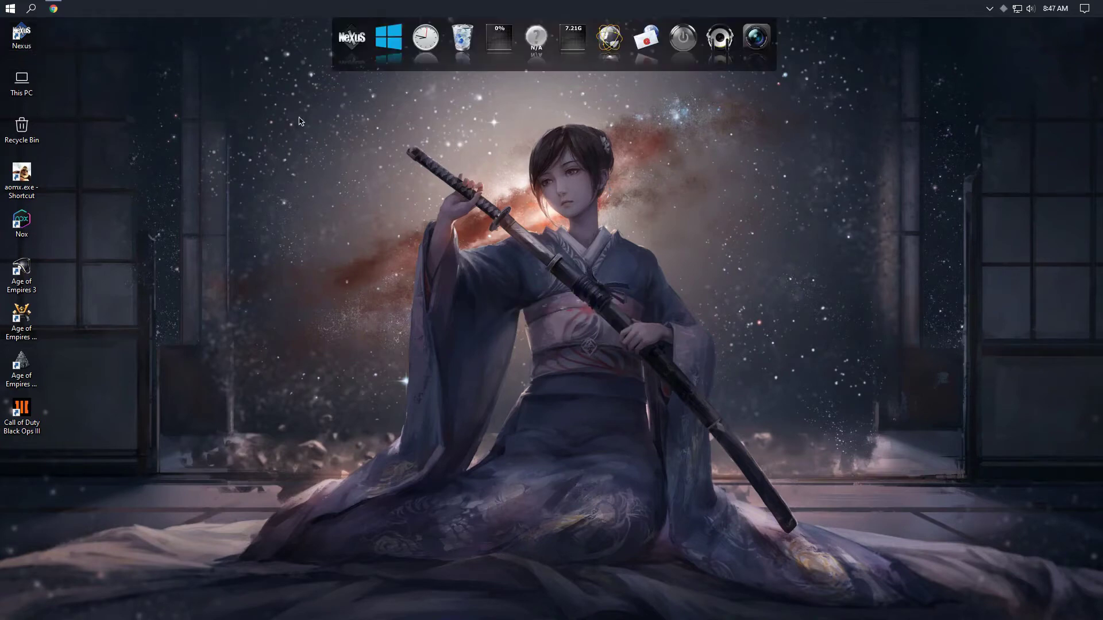
Restore the Nexus configuration from wsbackup.wbk in the Anime Theme Folder under Downloads and close the preferences
click(346, 53)
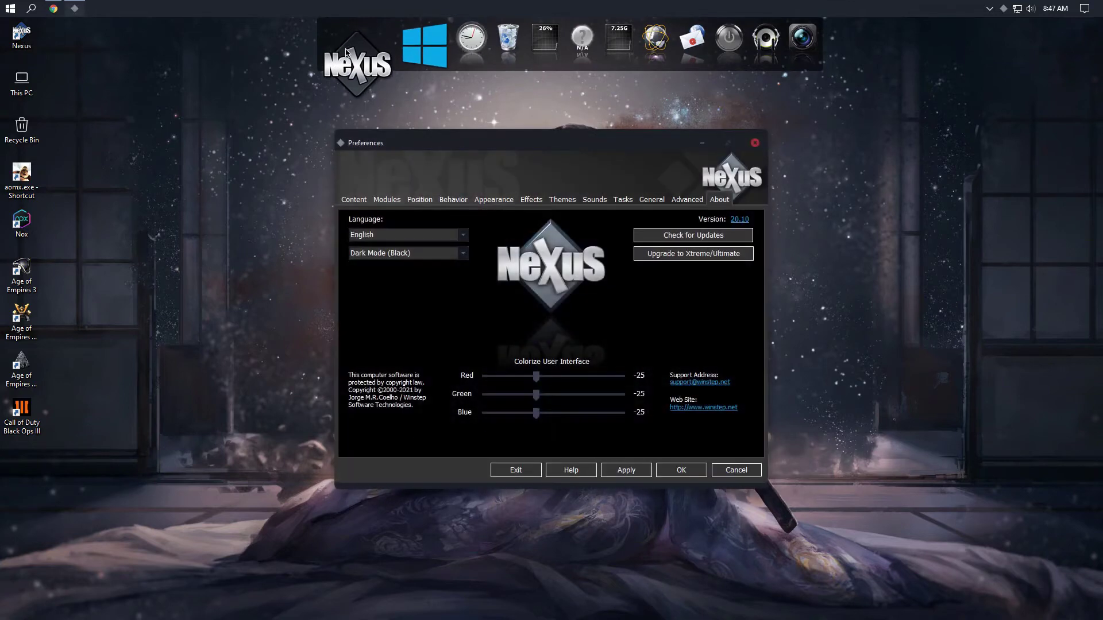
click(684, 200)
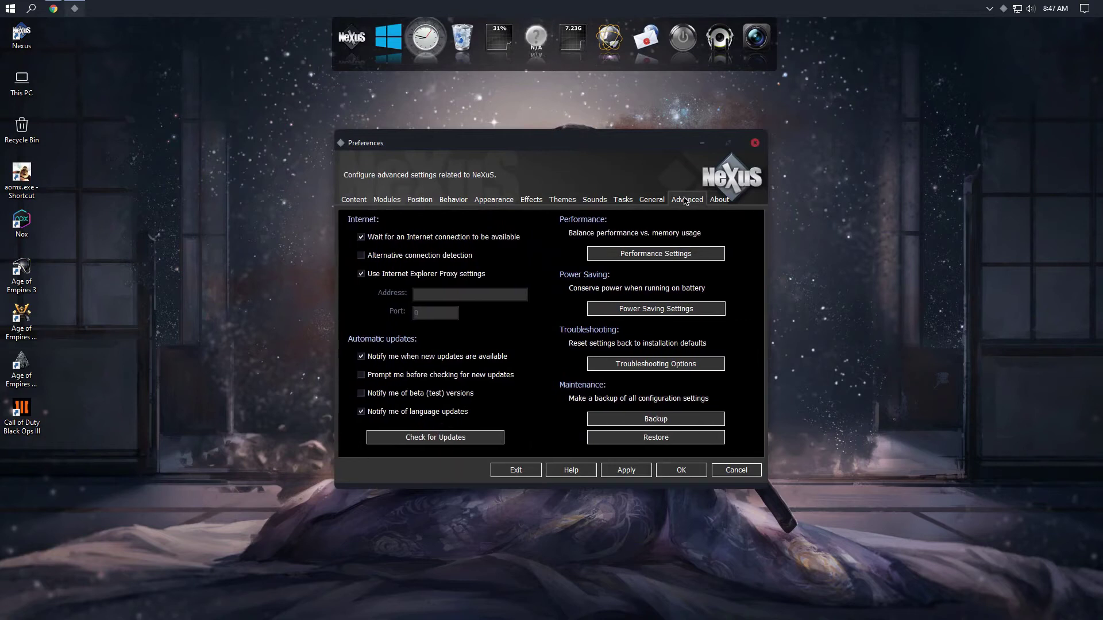
click(666, 439)
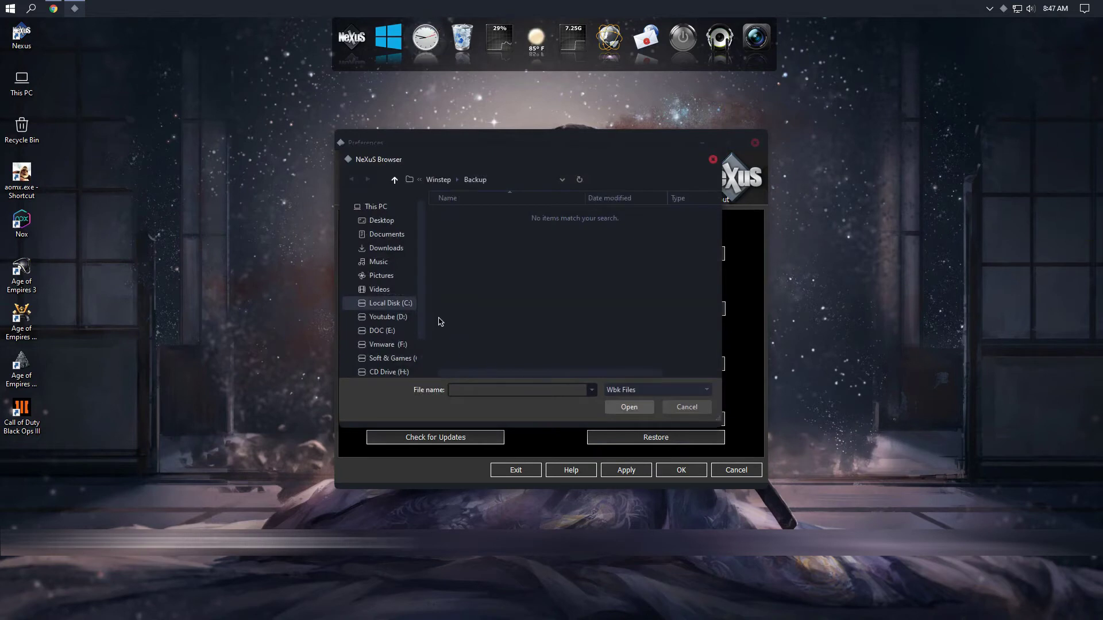
click(393, 250)
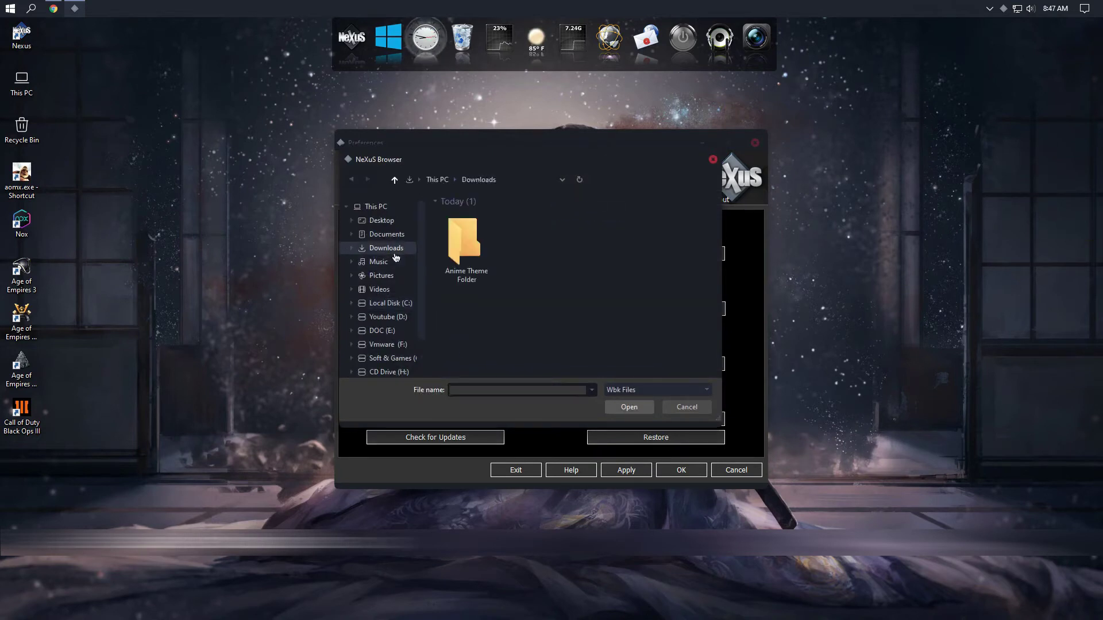
double_click(474, 261)
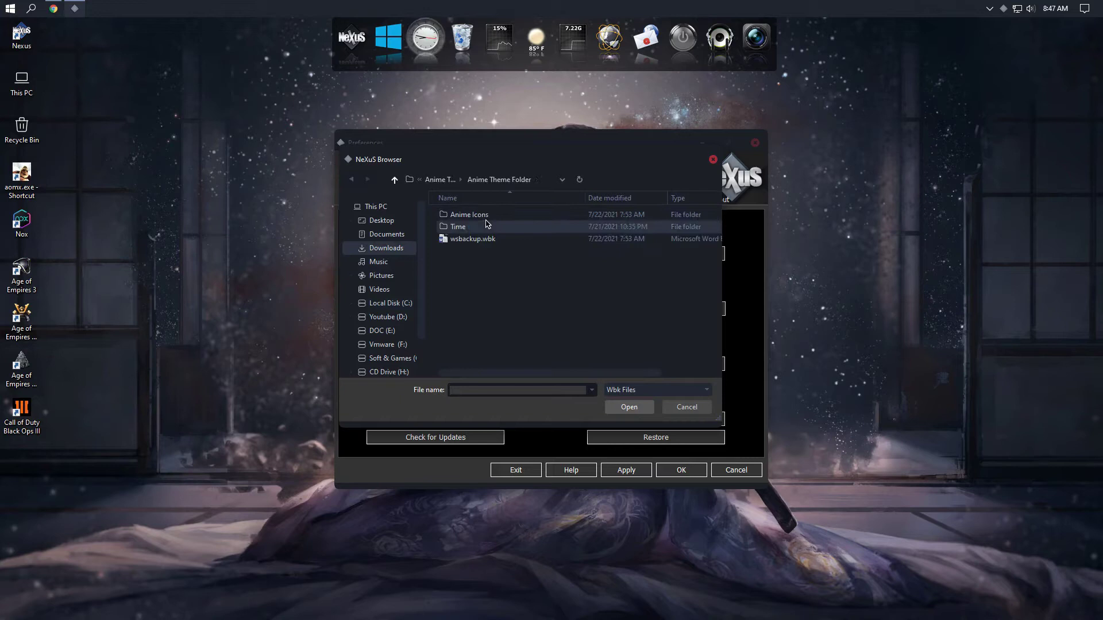
double_click(463, 240)
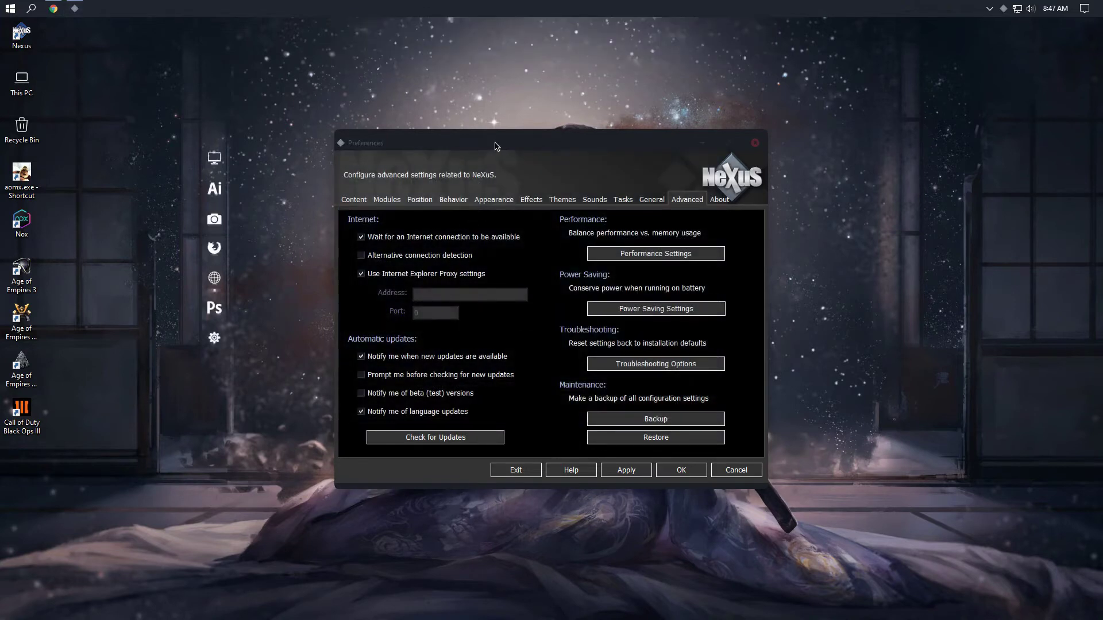
drag(496, 146, 460, 93)
click(584, 418)
click(640, 420)
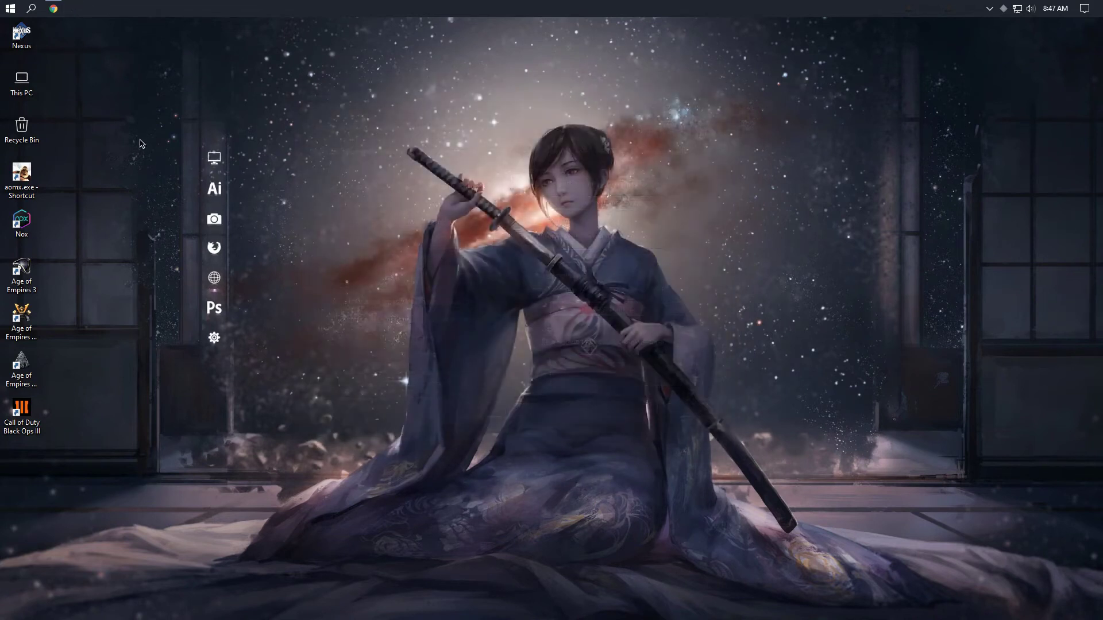
Install Rainmeter from Rainmeter-4.4-r3504-beta.exe in Downloads with the standard installation and Run Rainmeter enabled
double_click(24, 78)
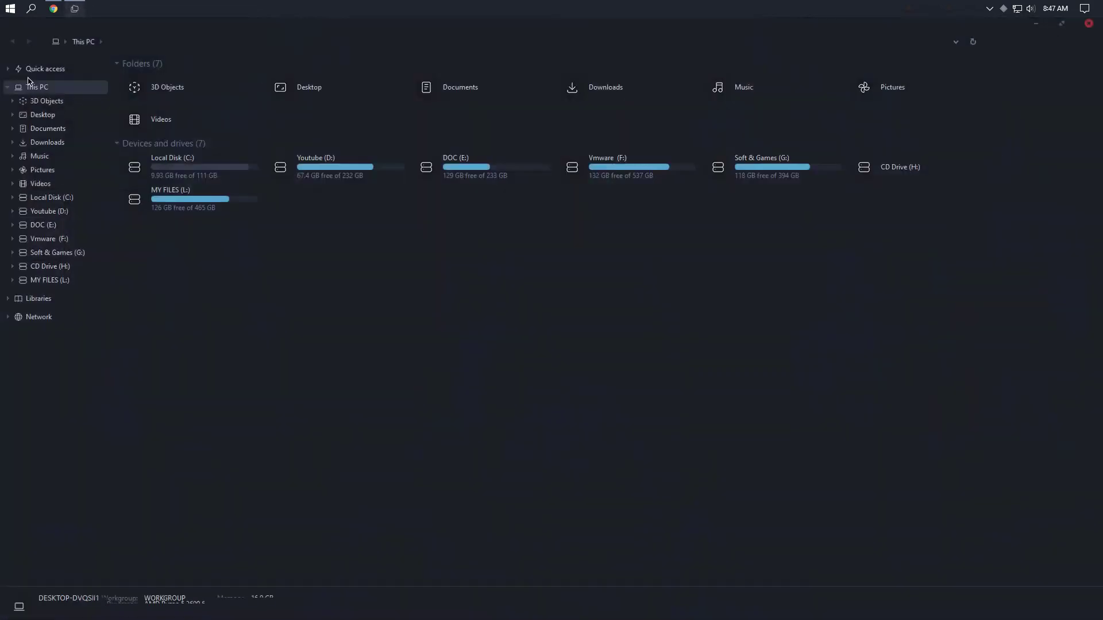
click(32, 148)
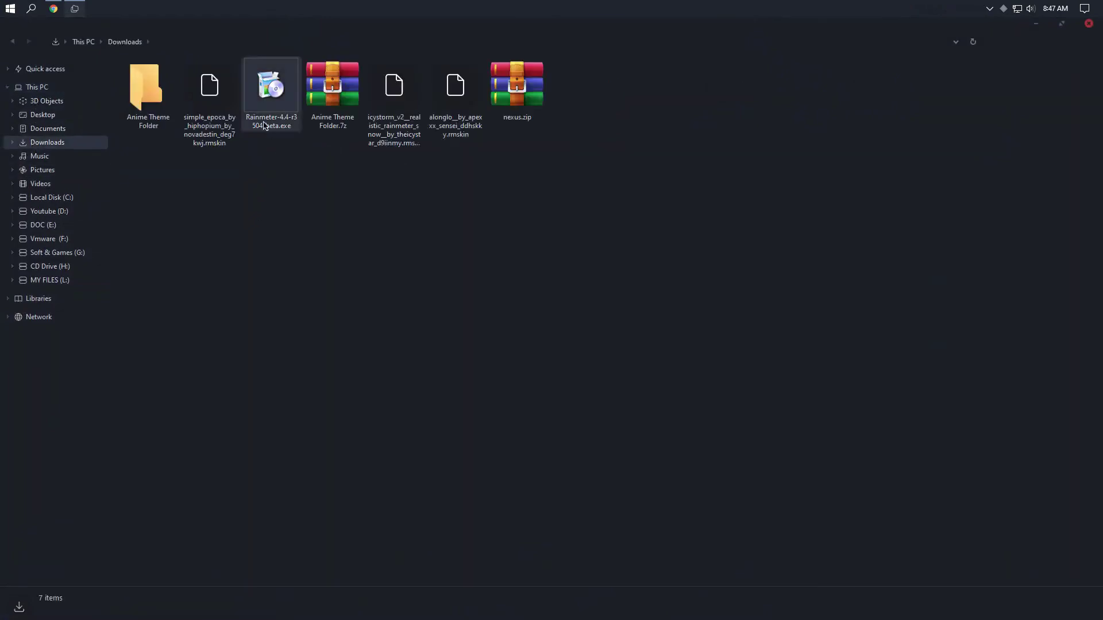
click(271, 103)
double_click(275, 100)
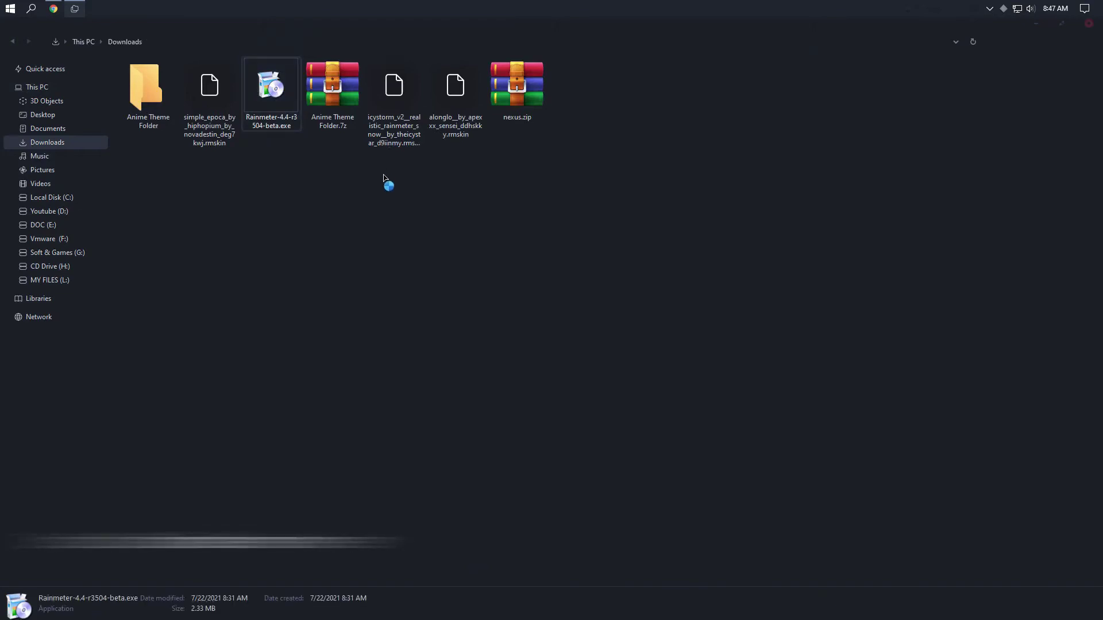
click(554, 350)
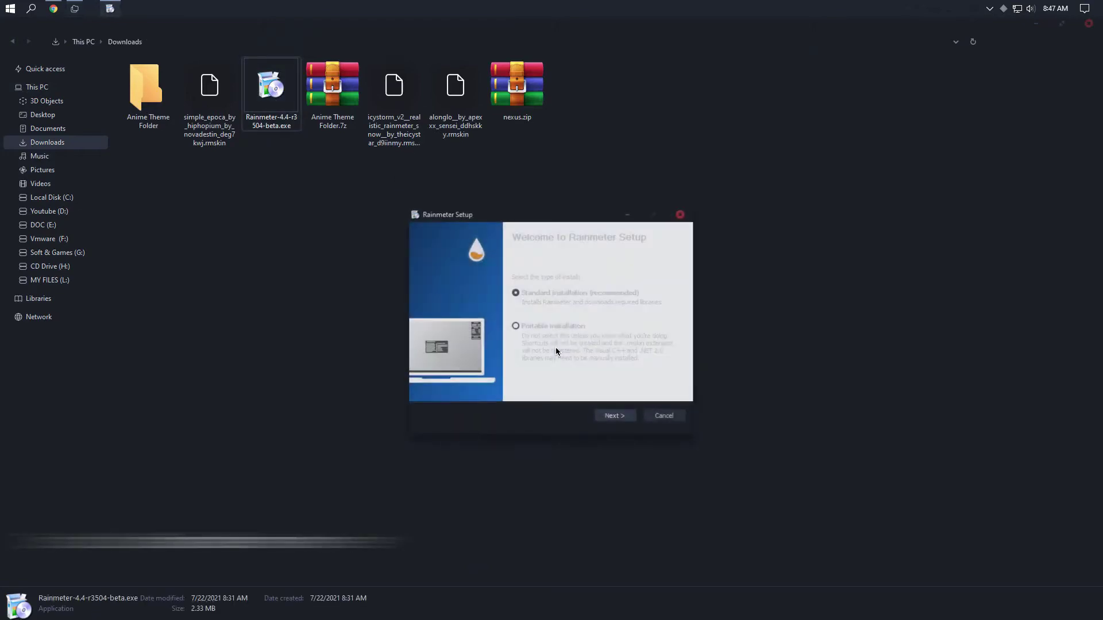
click(612, 416)
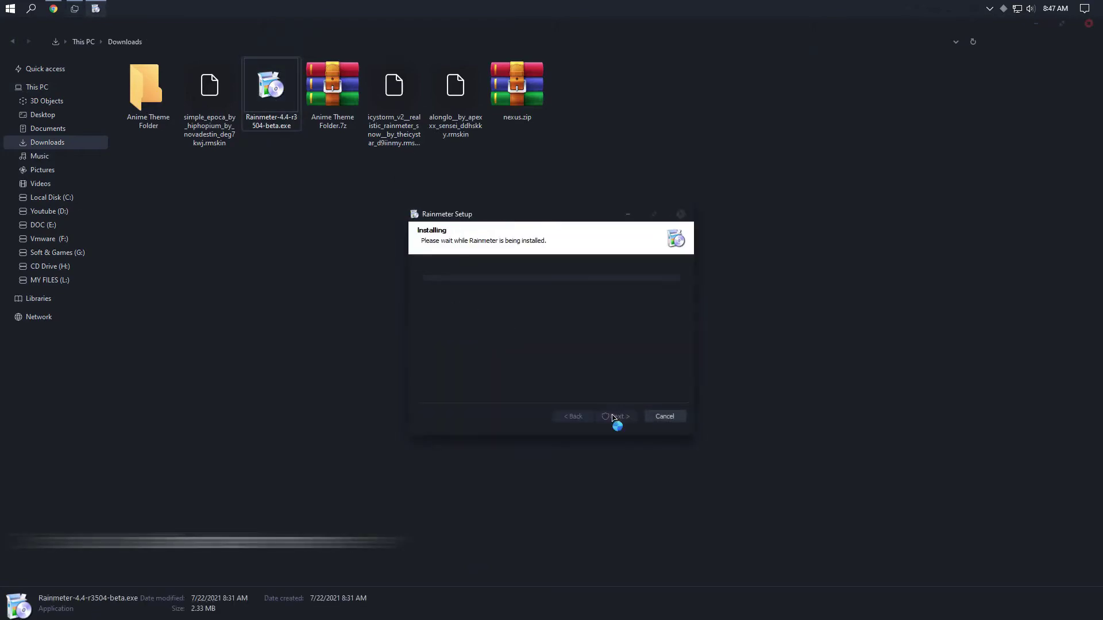
click(611, 417)
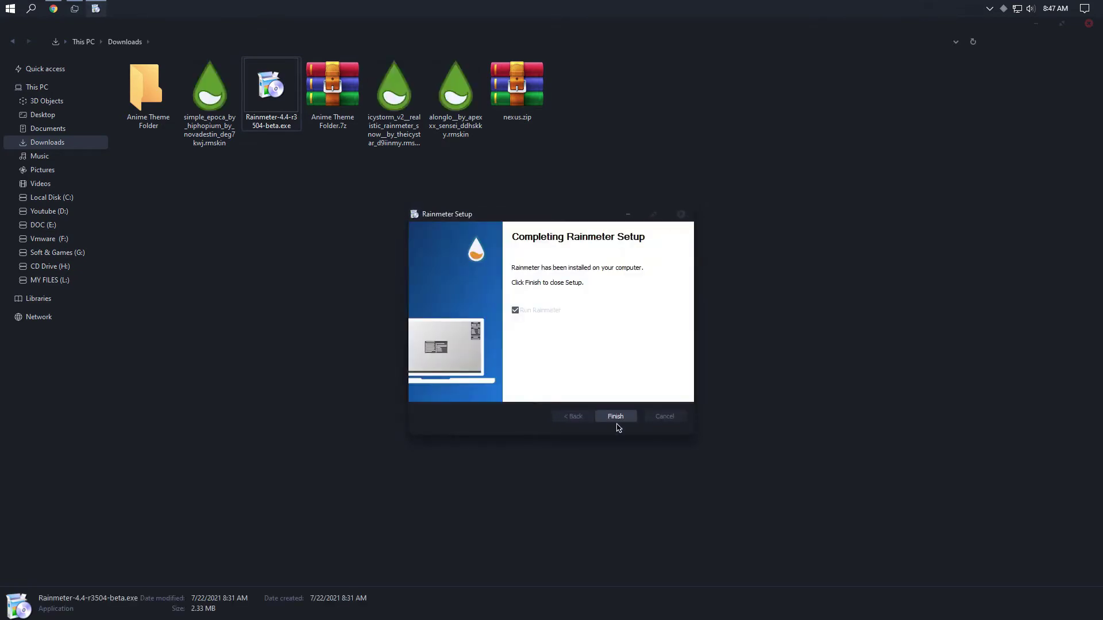
click(615, 417)
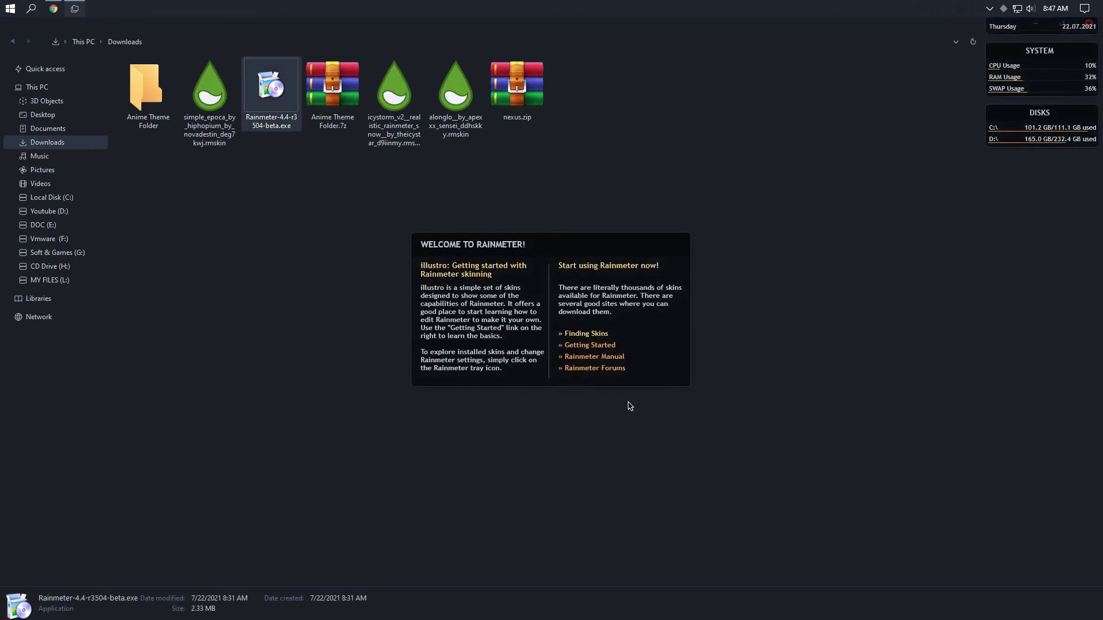
Unload all default illustro skins: the welcome panel, clock, System and Disks
right_click(634, 319)
click(682, 443)
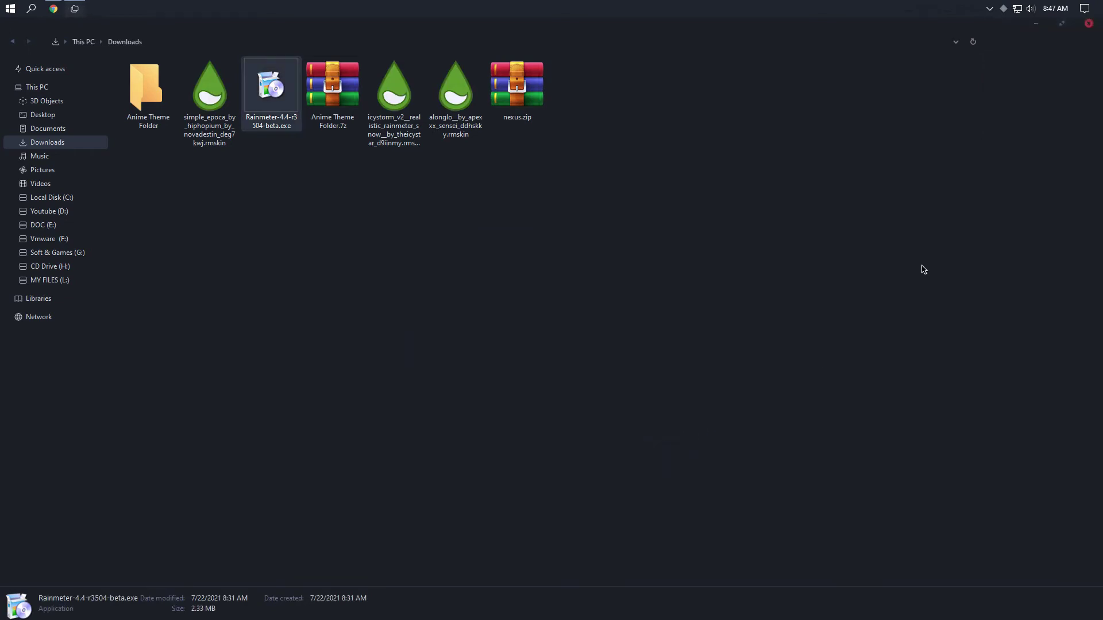
click(1031, 26)
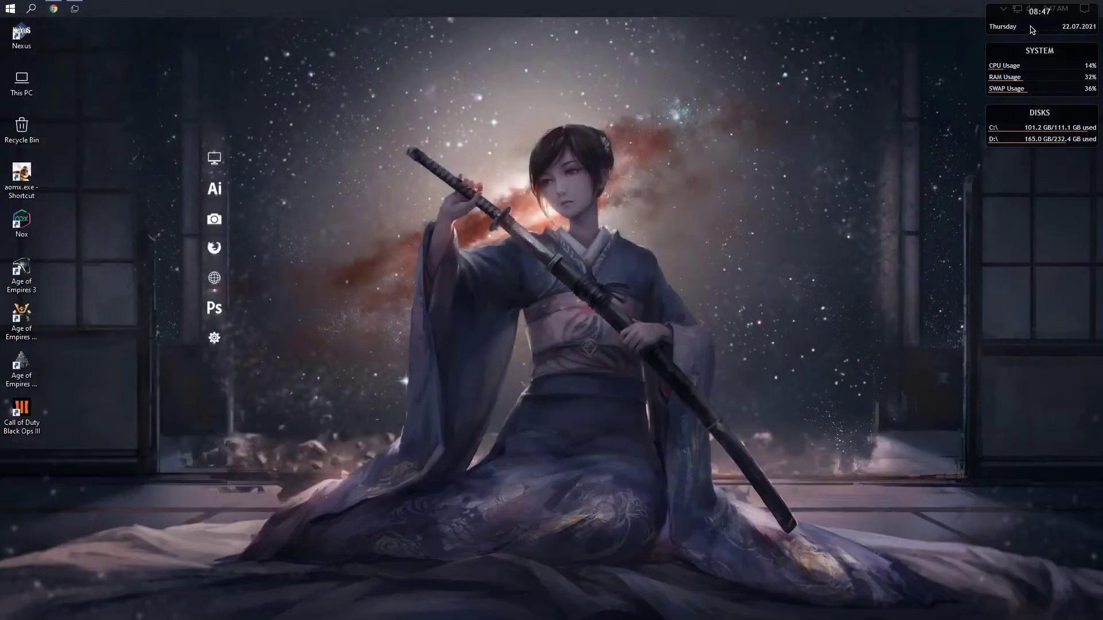
right_click(1045, 71)
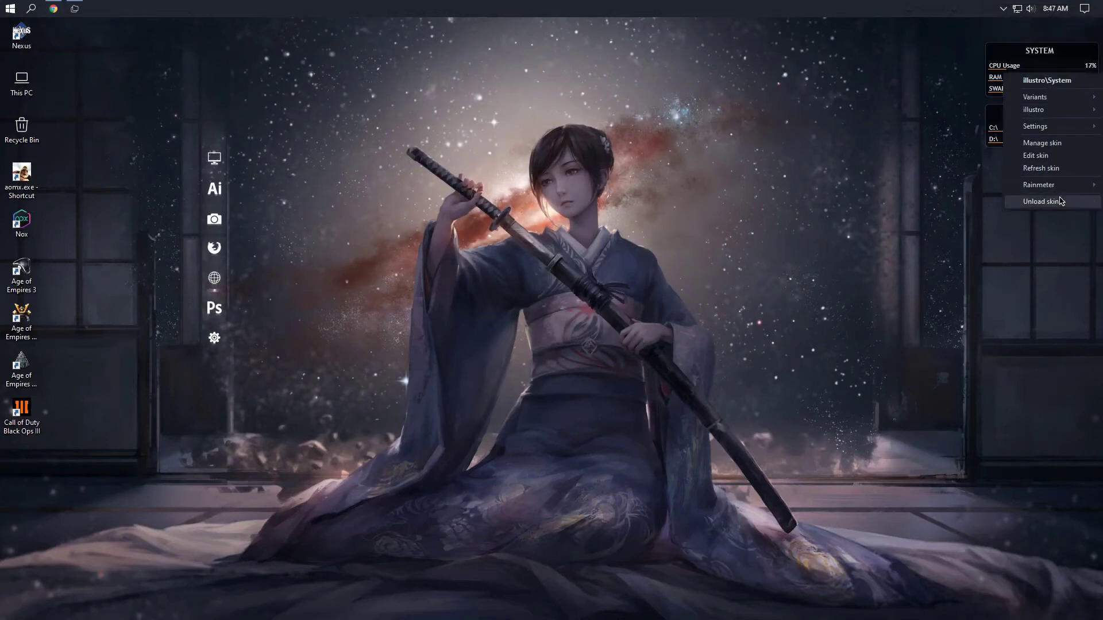
click(1034, 201)
right_click(1045, 143)
click(1064, 267)
Install the Simple Epoca skin from Downloads without applying its included layout, and install the IcyStorm skin
click(75, 10)
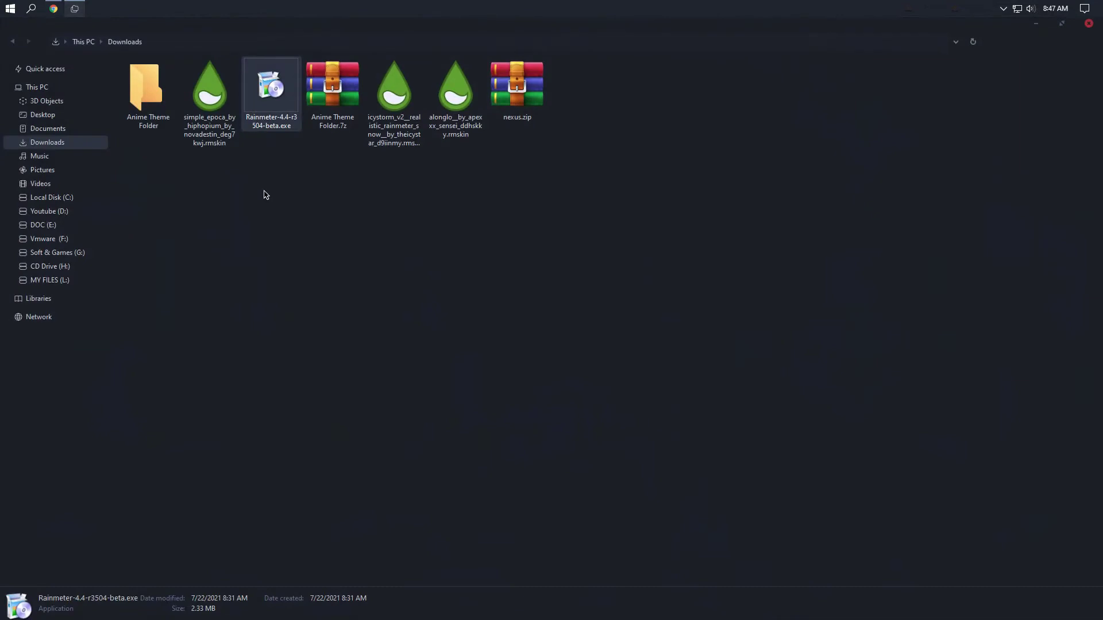
double_click(209, 89)
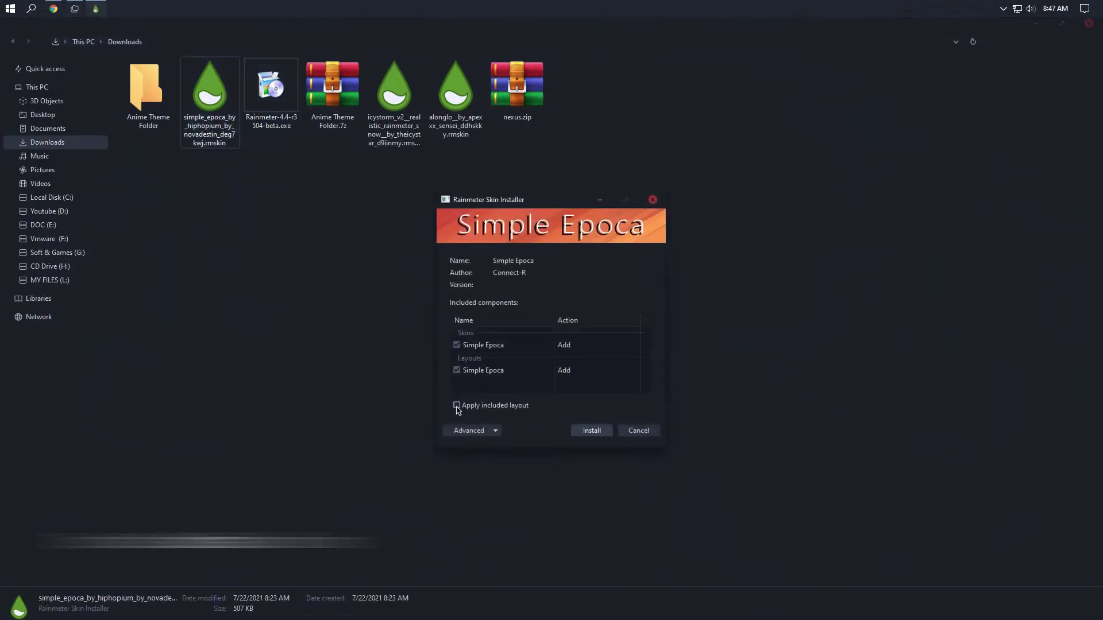
click(589, 433)
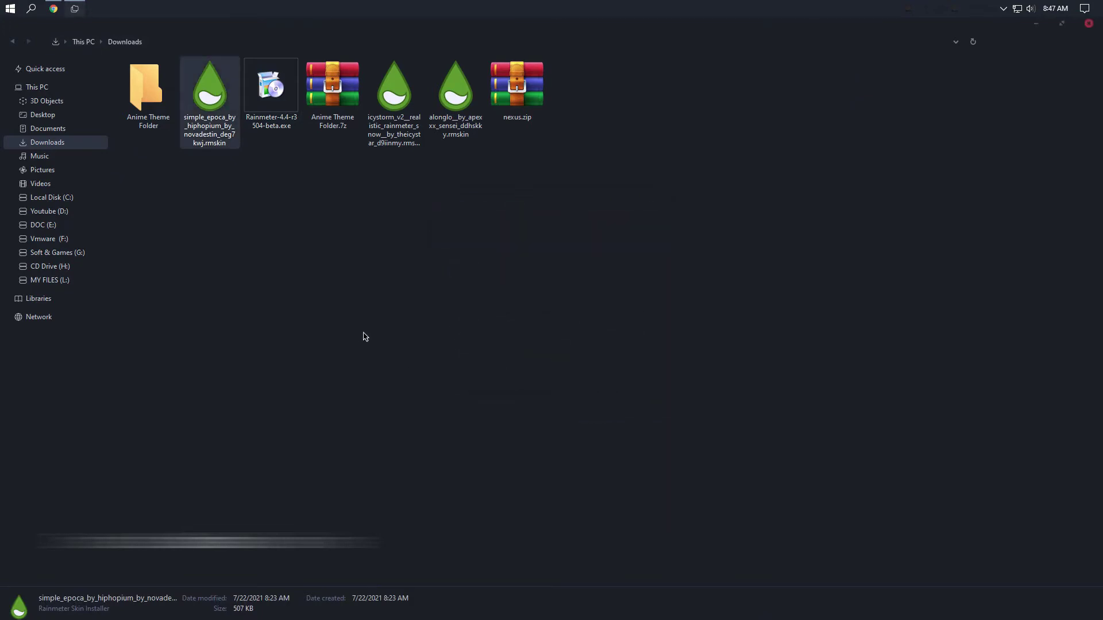
double_click(394, 95)
click(592, 415)
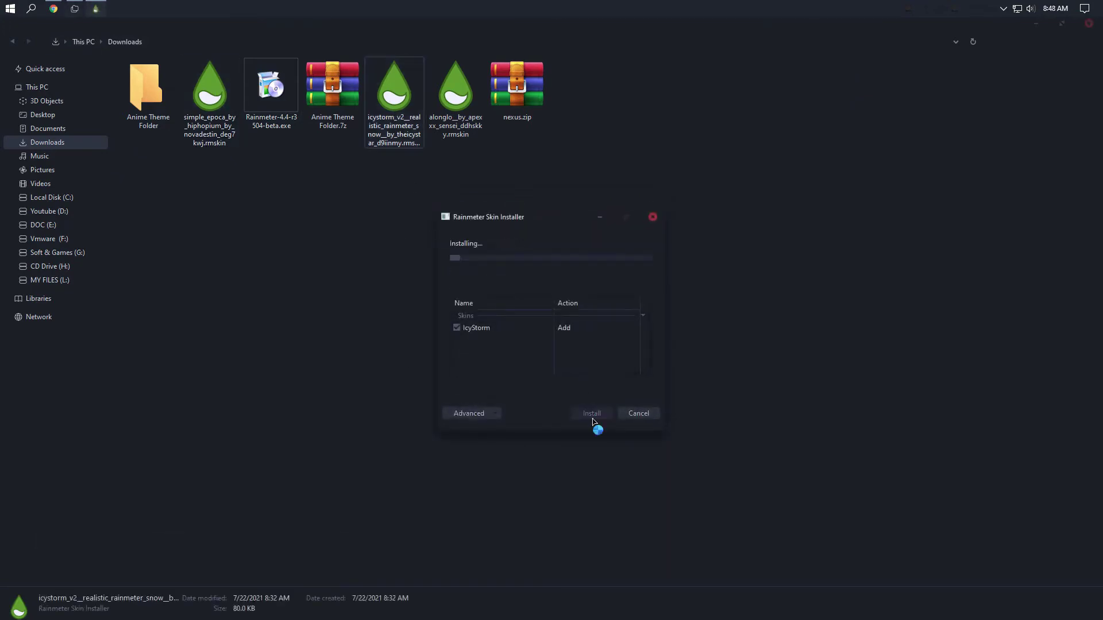
Install the Alonglo skin package from Downloads with its included layout applied
double_click(455, 127)
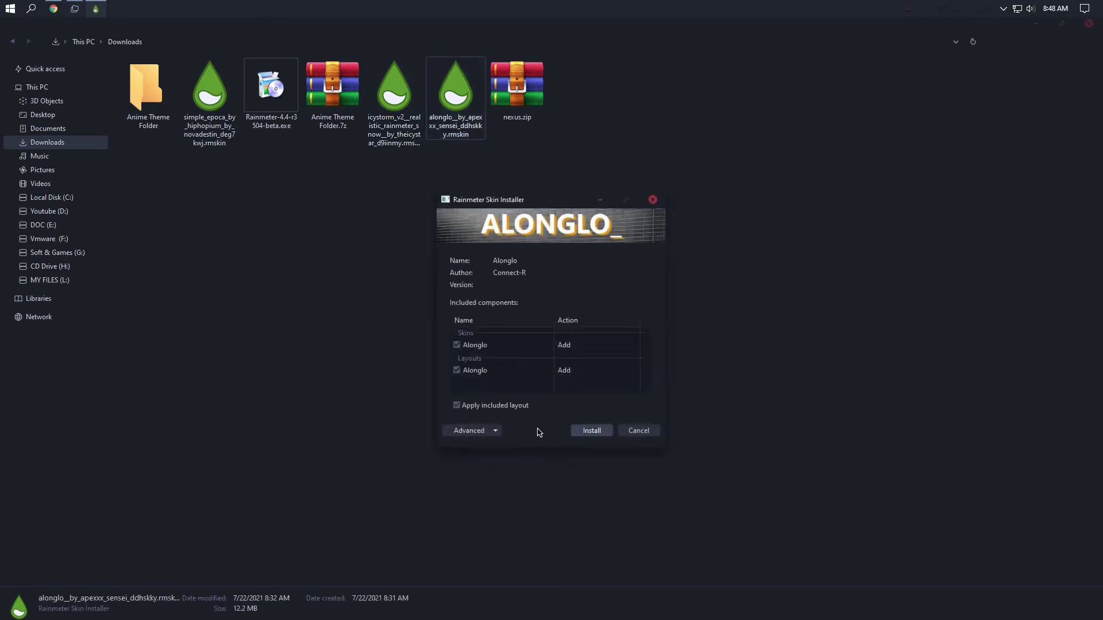
click(588, 432)
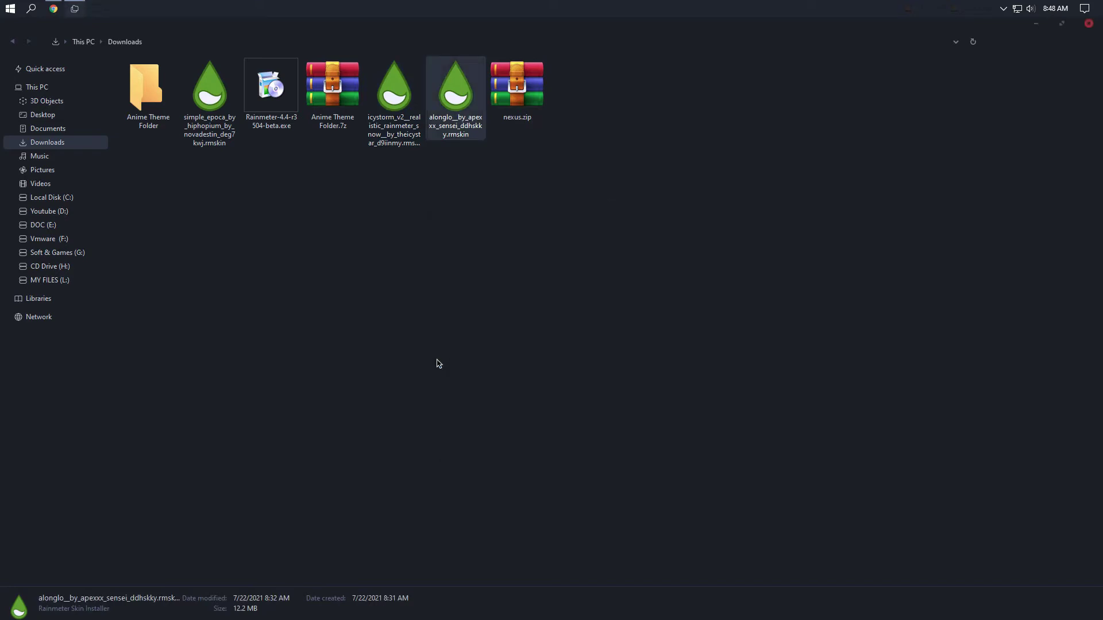
click(438, 364)
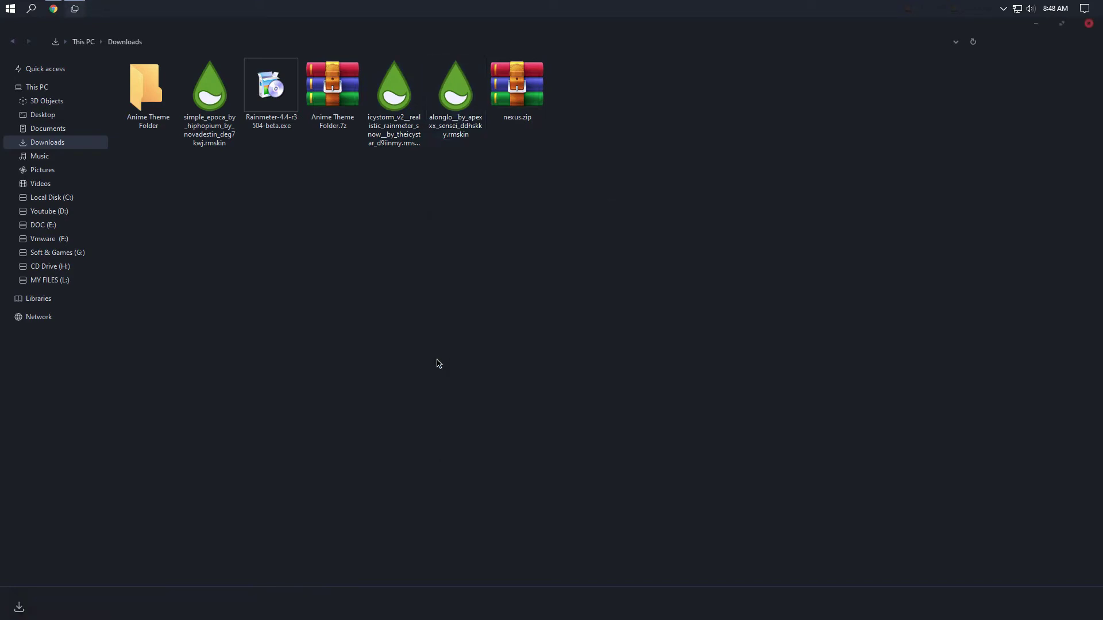
Copy the Time folder from the extracted Anime Theme Folder into Documents\Rainmeter\Skins and close File Explorer
double_click(147, 119)
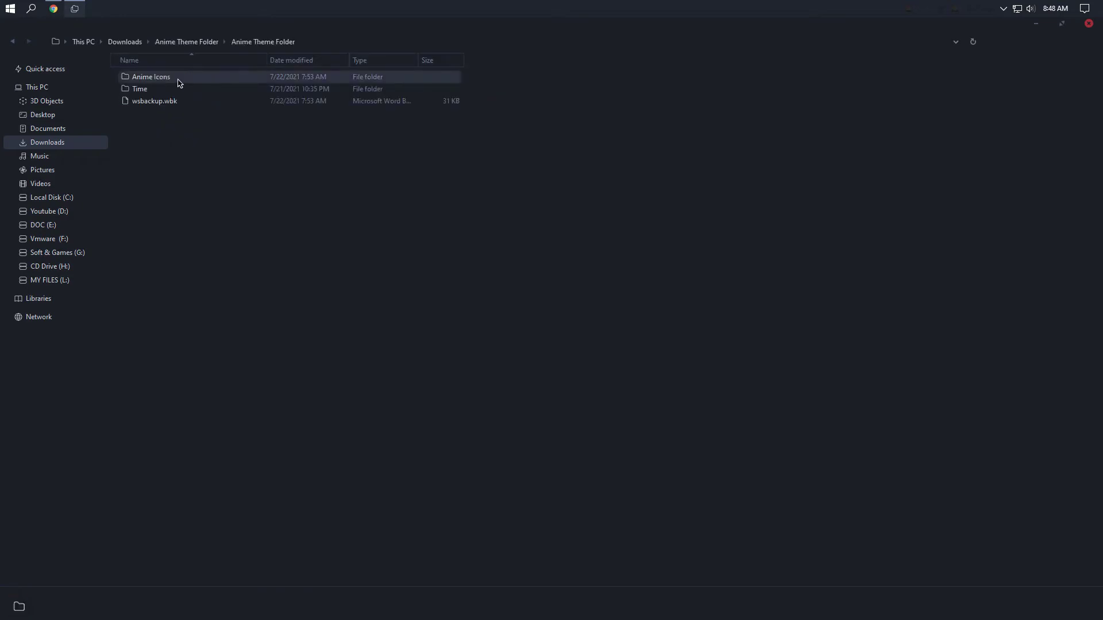
click(139, 92)
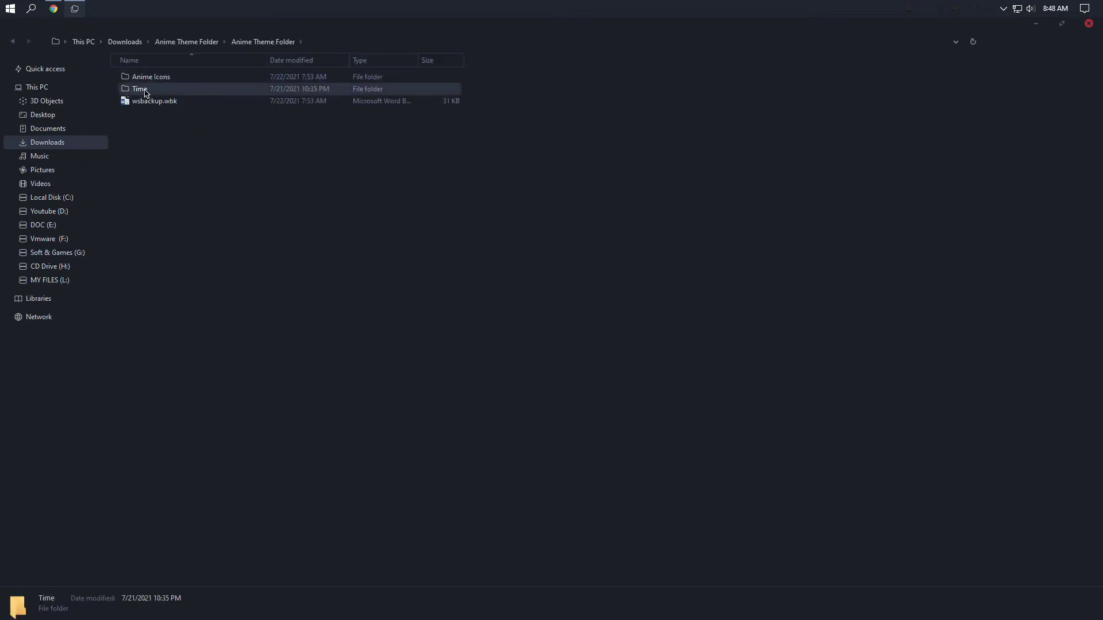
right_click(137, 92)
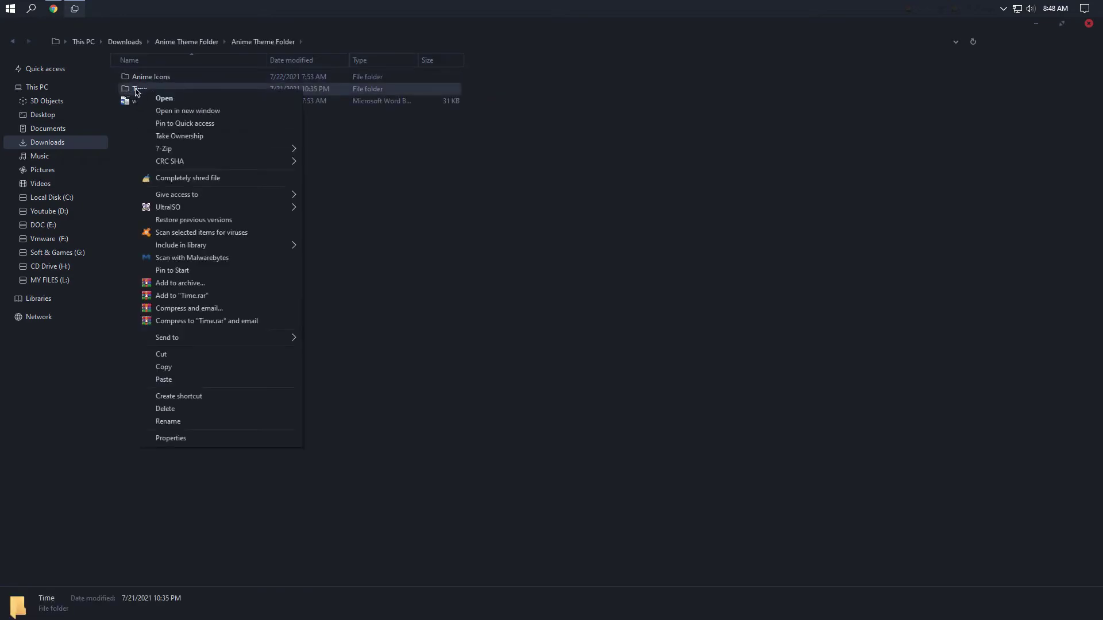
click(164, 367)
click(48, 129)
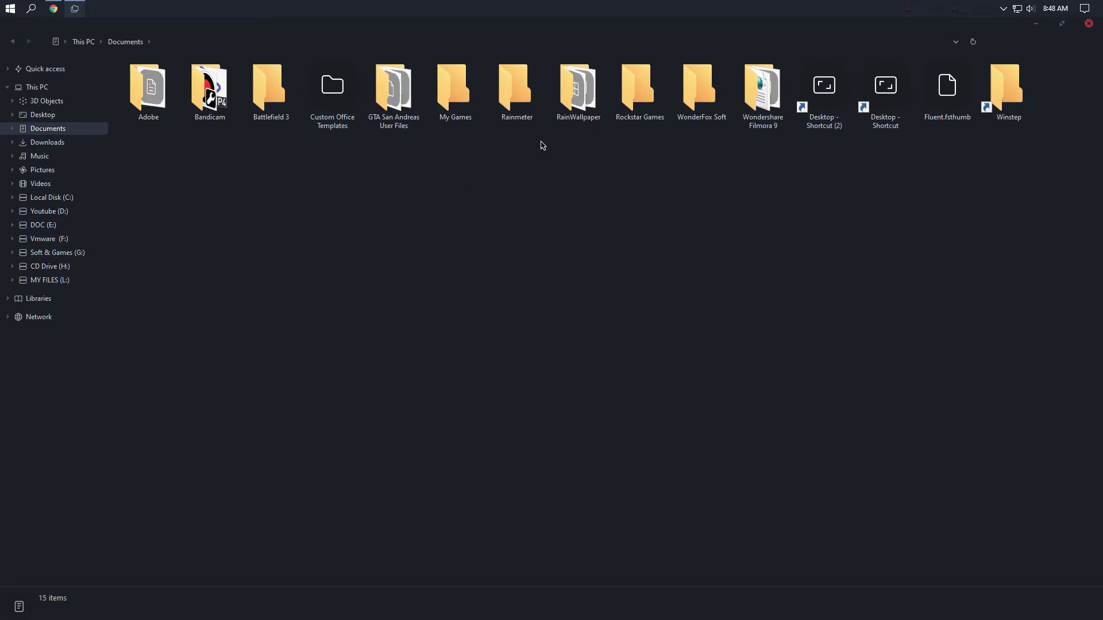
double_click(517, 92)
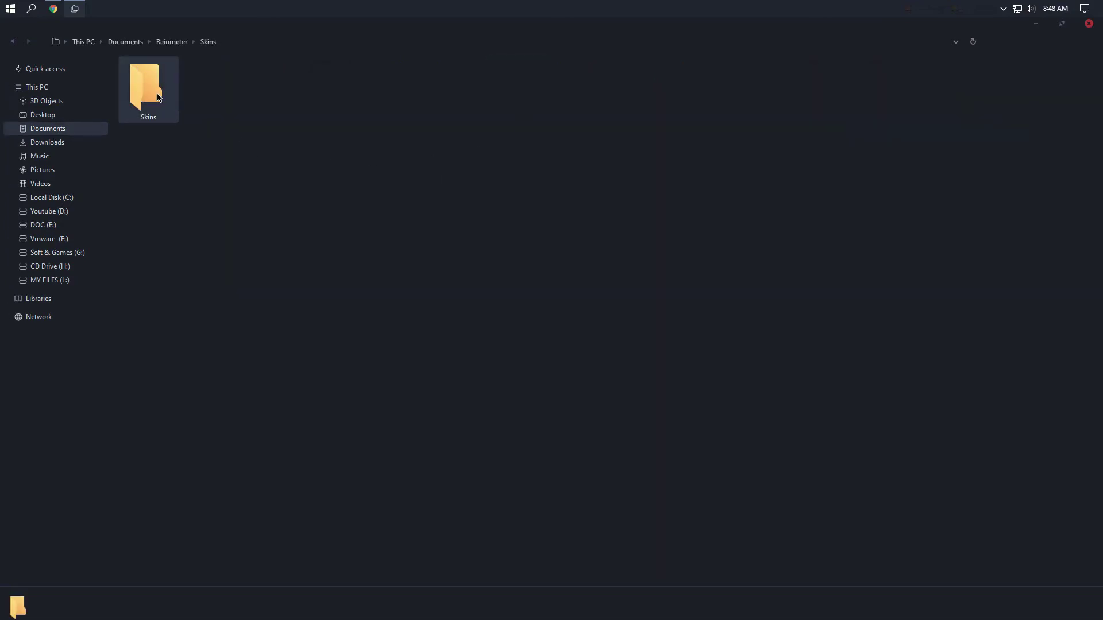
double_click(159, 98)
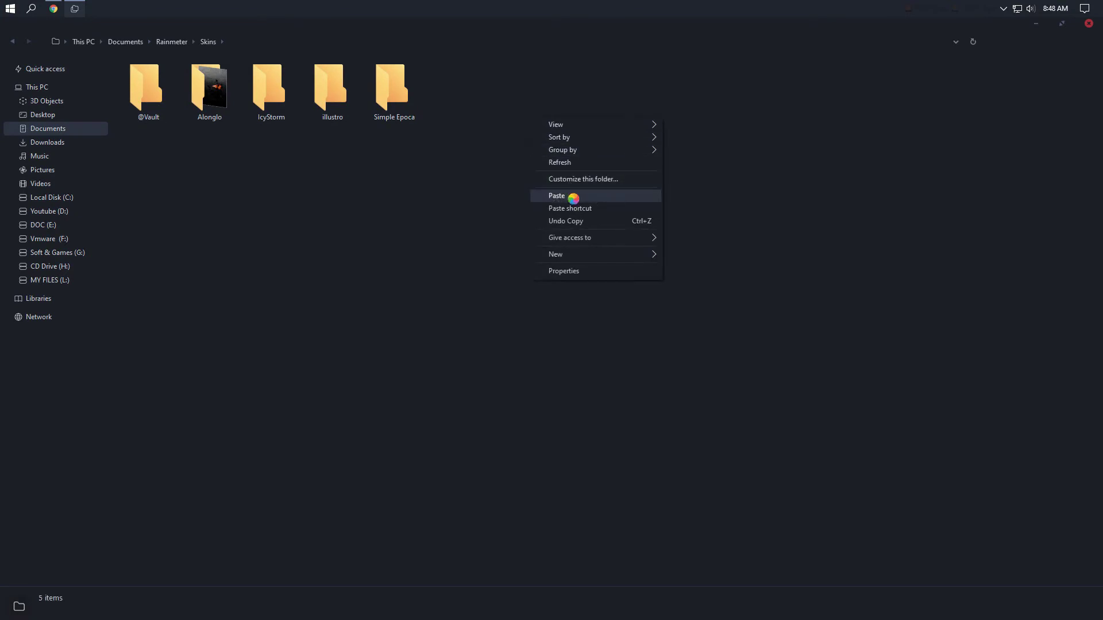
click(574, 198)
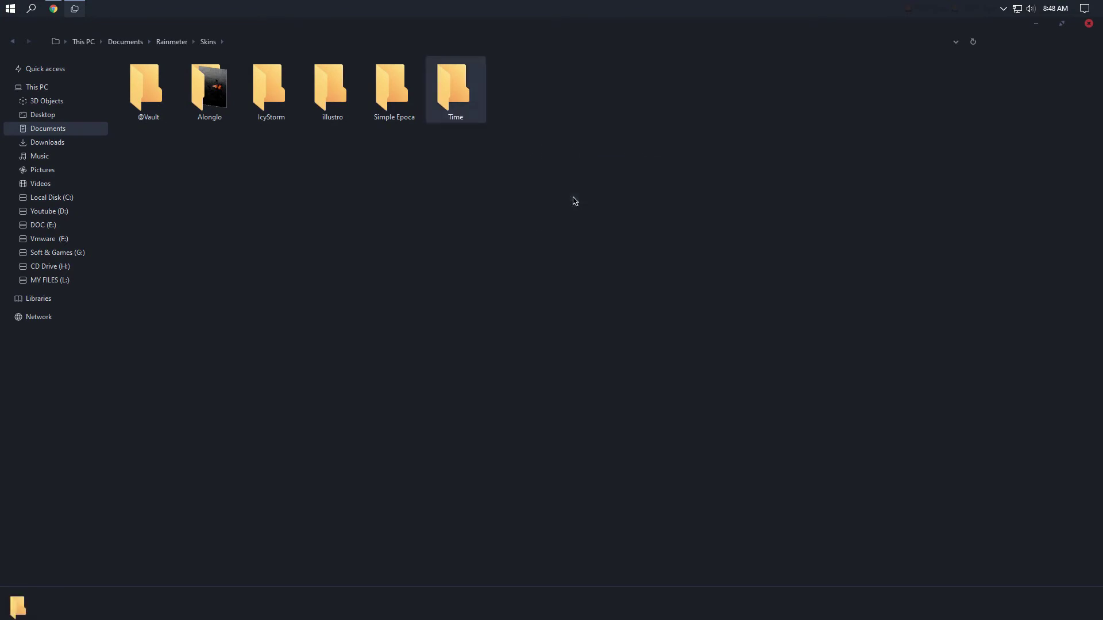
click(1088, 25)
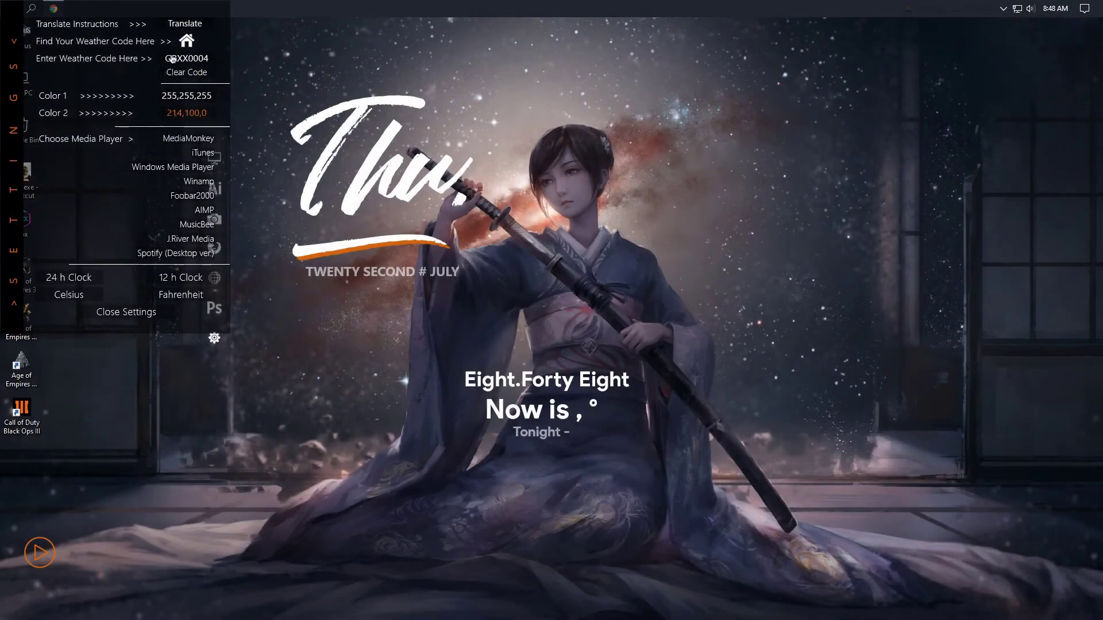
Move the skin's Settings panel clear of the dock and desktop shortcuts, and hide the desktop icons
drag(131, 14, 648, 197)
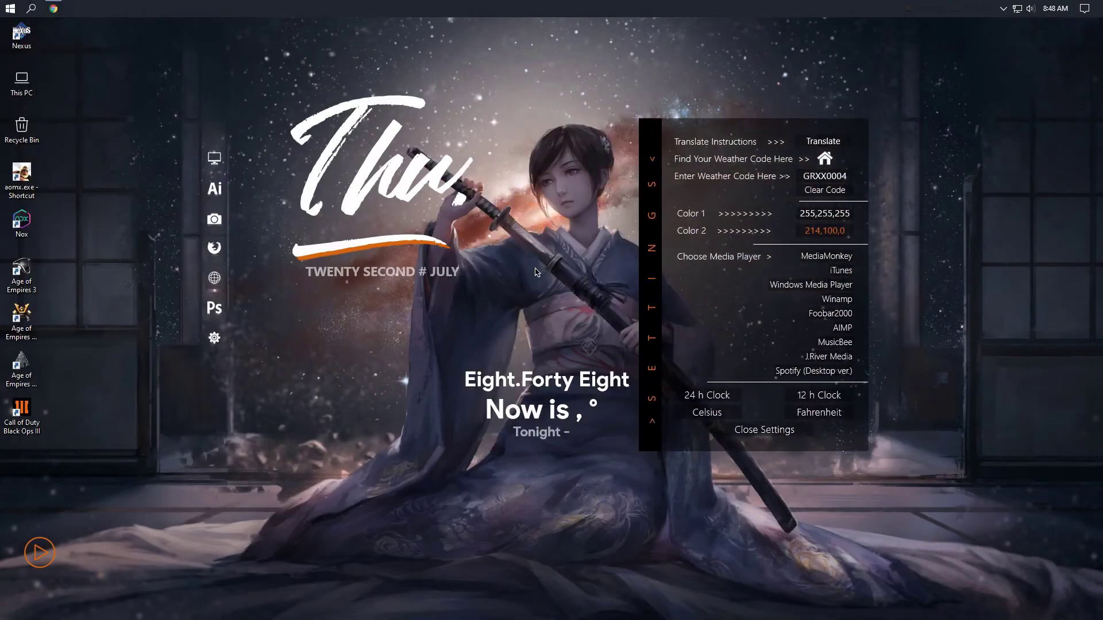
right_click(107, 161)
mouse_move(132, 168)
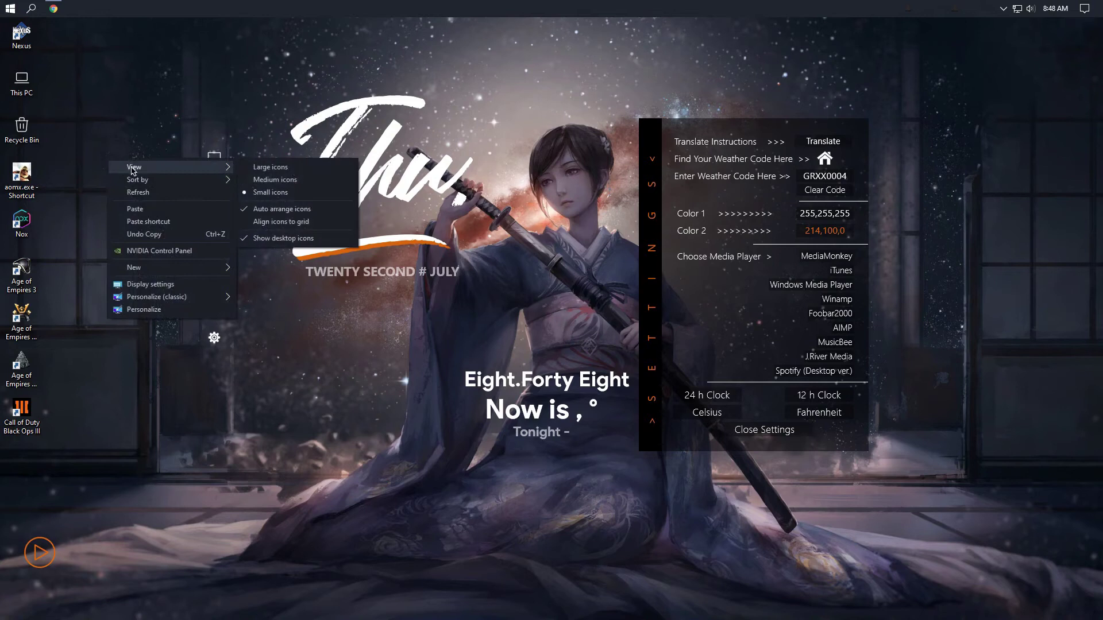
click(295, 239)
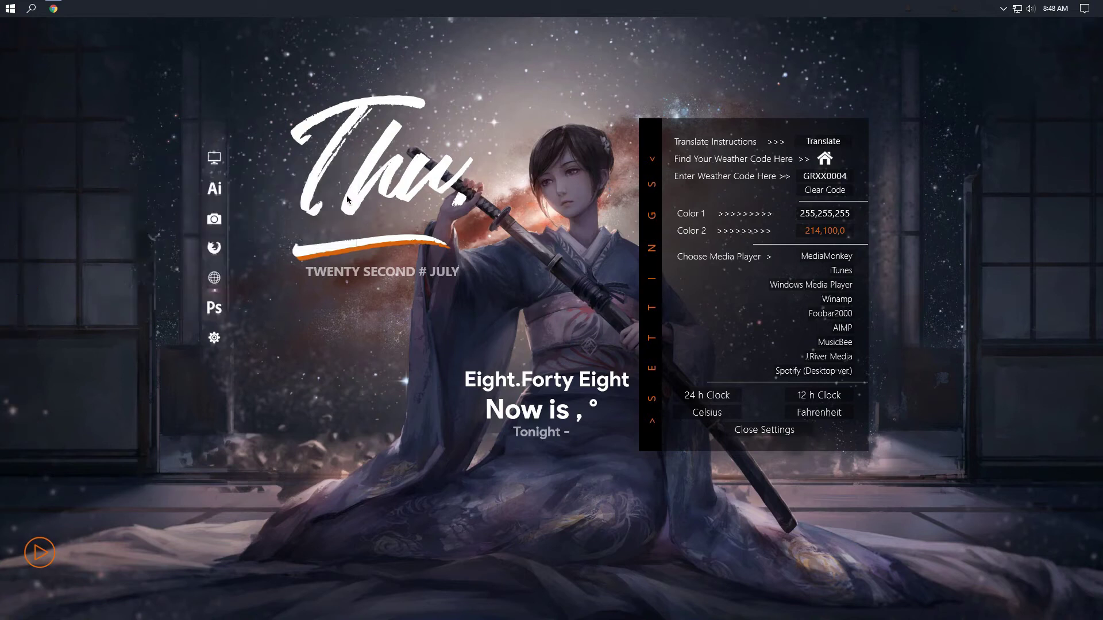
Shrink the date widget, place it beside the dock icons, and set the skin's Color 1 to 230,230,230
drag(336, 192, 328, 280)
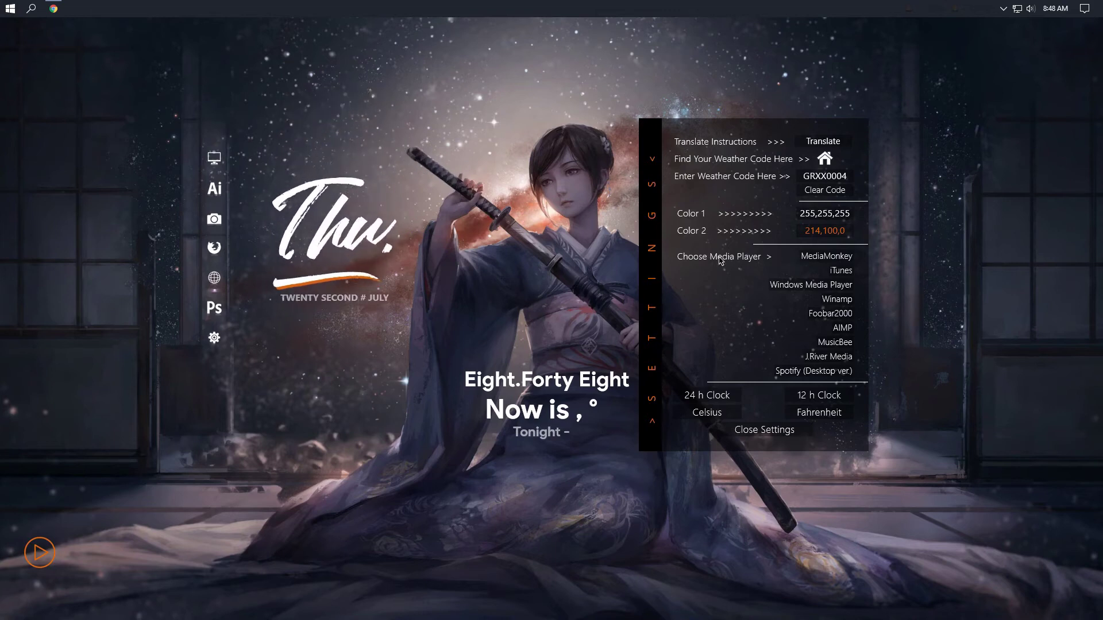
click(824, 222)
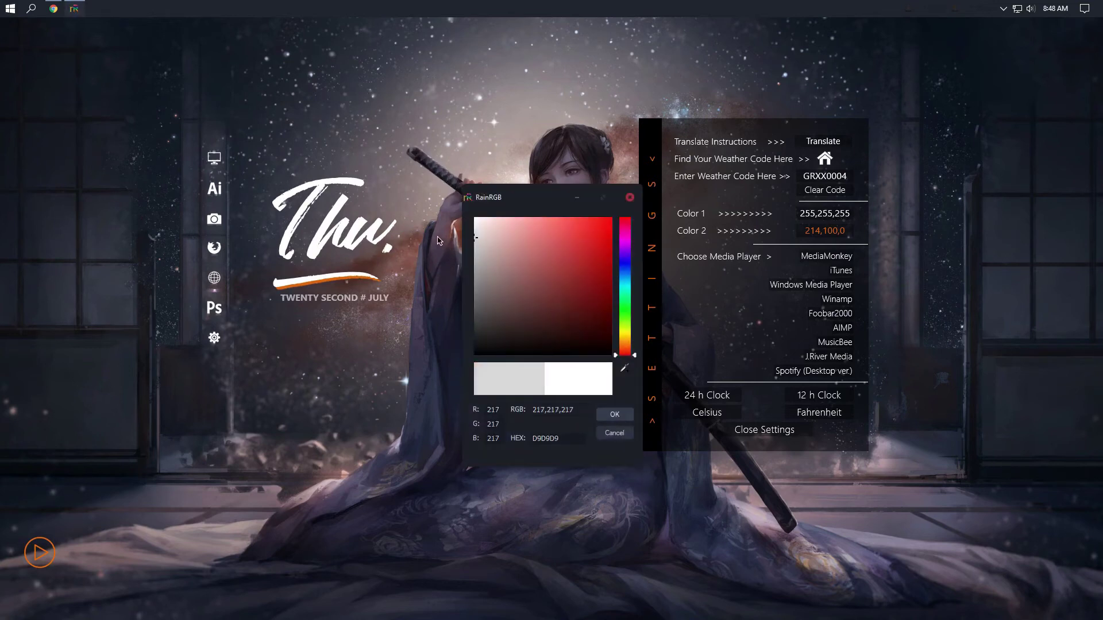
click(615, 415)
Fine-tune the date widget's position beside the dock icons and close the skin's Settings panel
drag(336, 282, 329, 280)
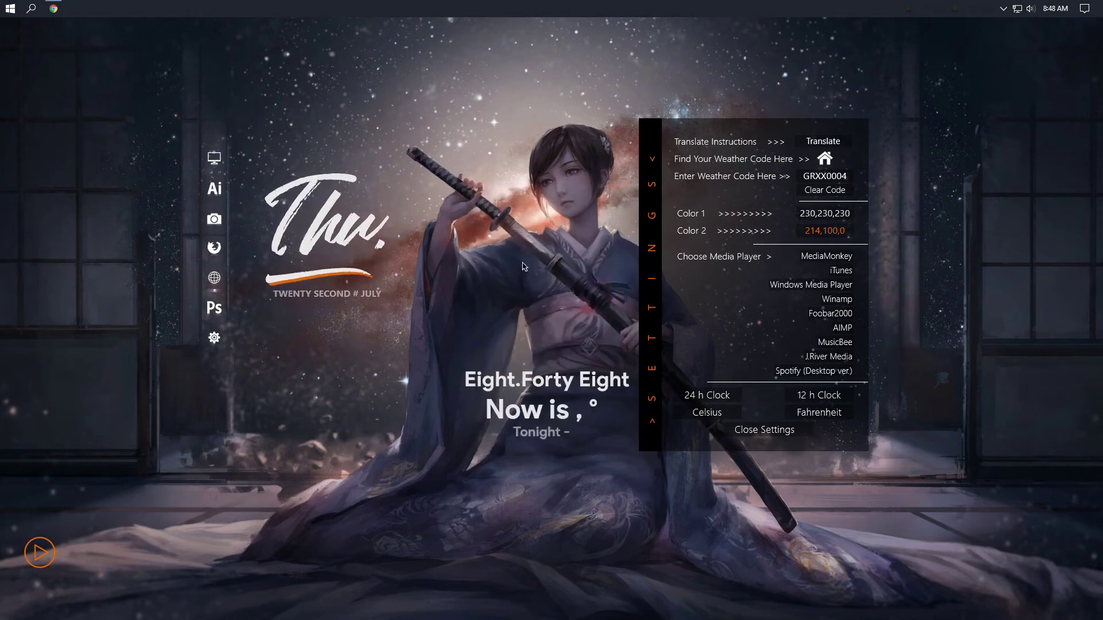
drag(306, 242, 304, 234)
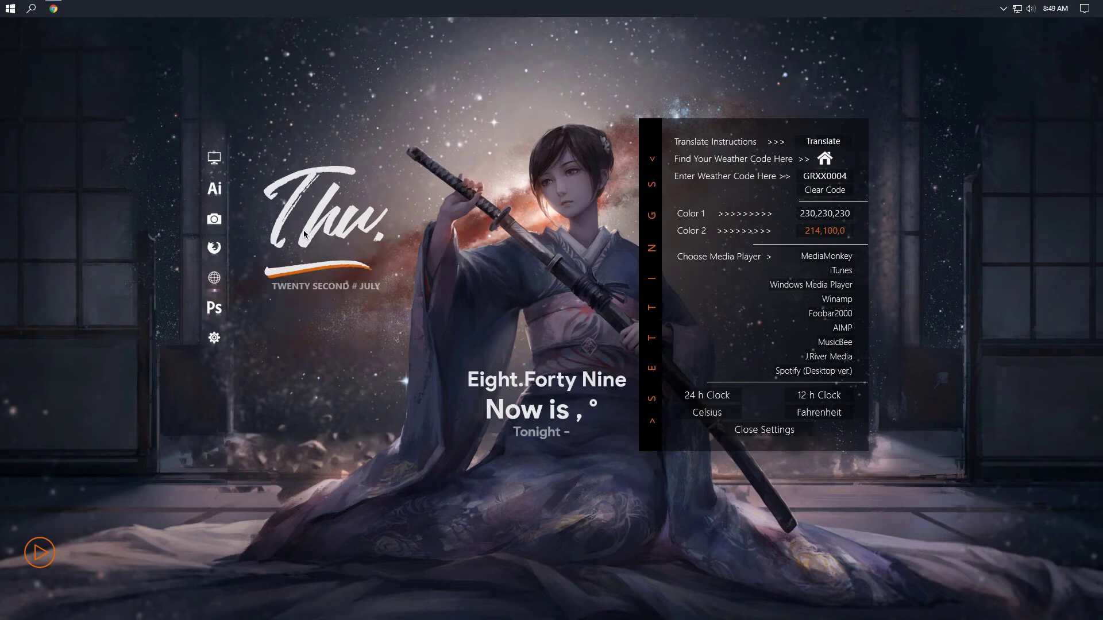
click(769, 428)
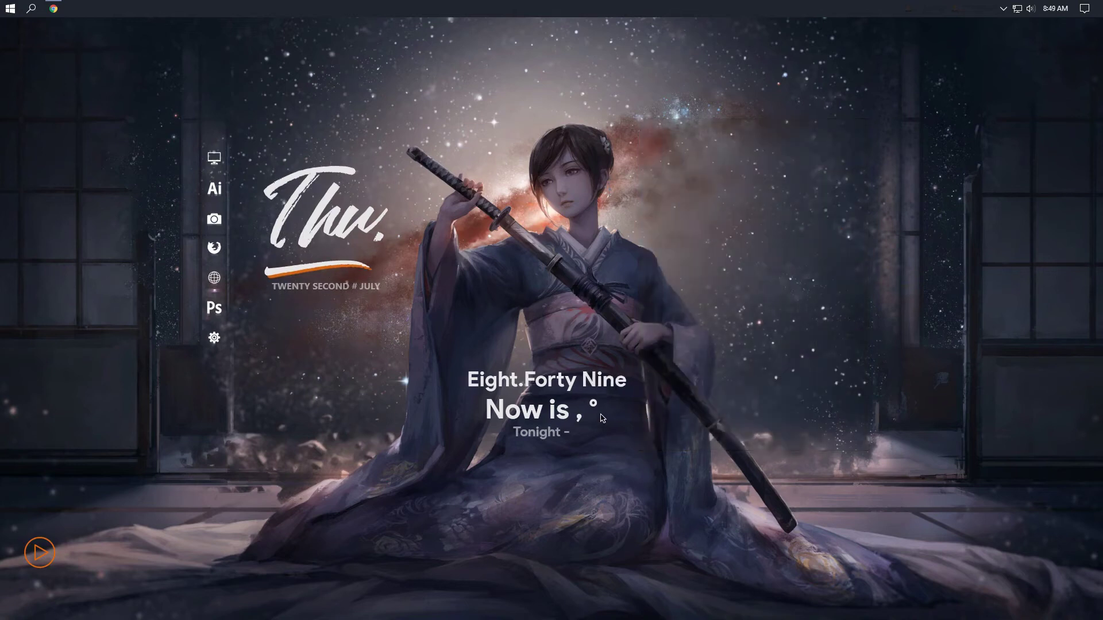
Unload the Alonglo time and weather text skins and the orange media player skin from the desktop
right_click(589, 446)
click(631, 510)
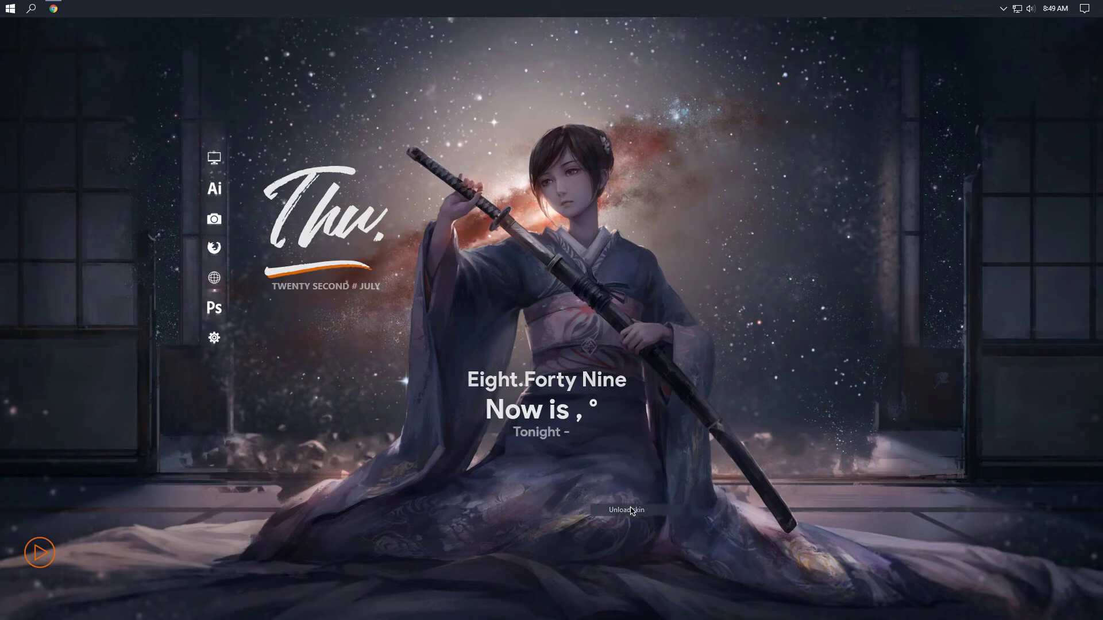
right_click(550, 414)
click(584, 543)
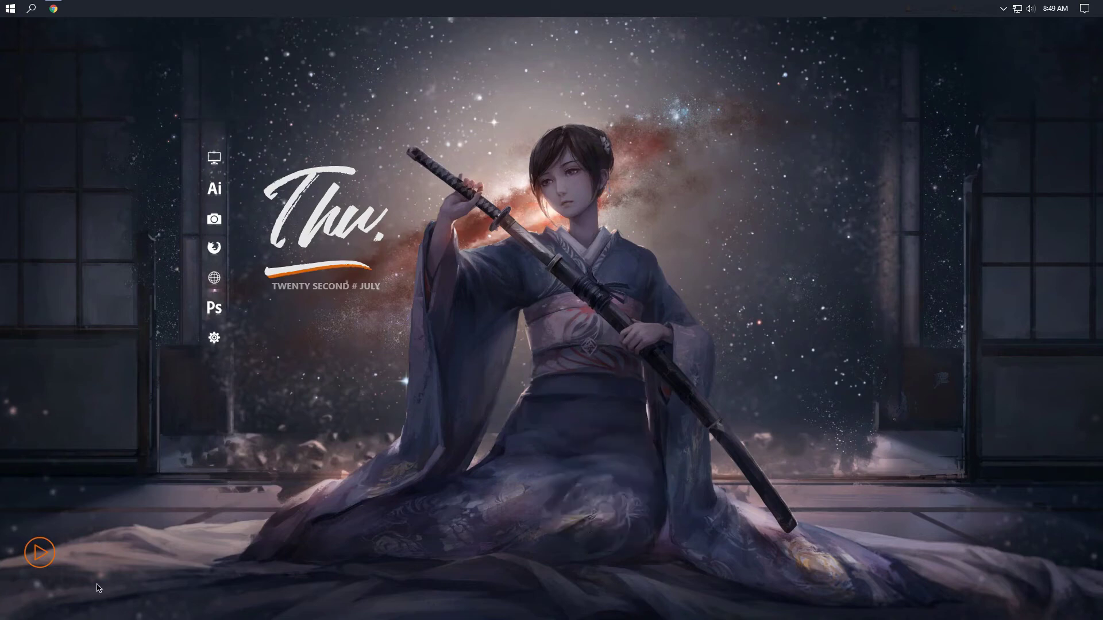
right_click(430, 413)
click(503, 537)
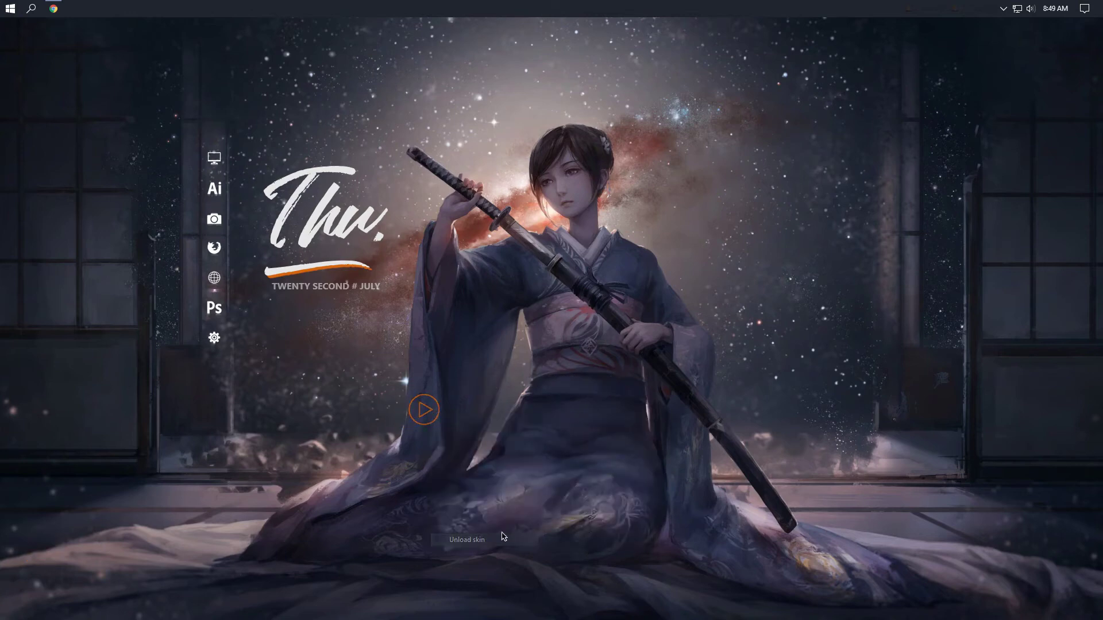
Load the Time.ini clock beneath the date with its position set to On desktop, and load IcyStorm's Snow.ini
click(1005, 9)
click(997, 51)
drag(615, 166, 870, 69)
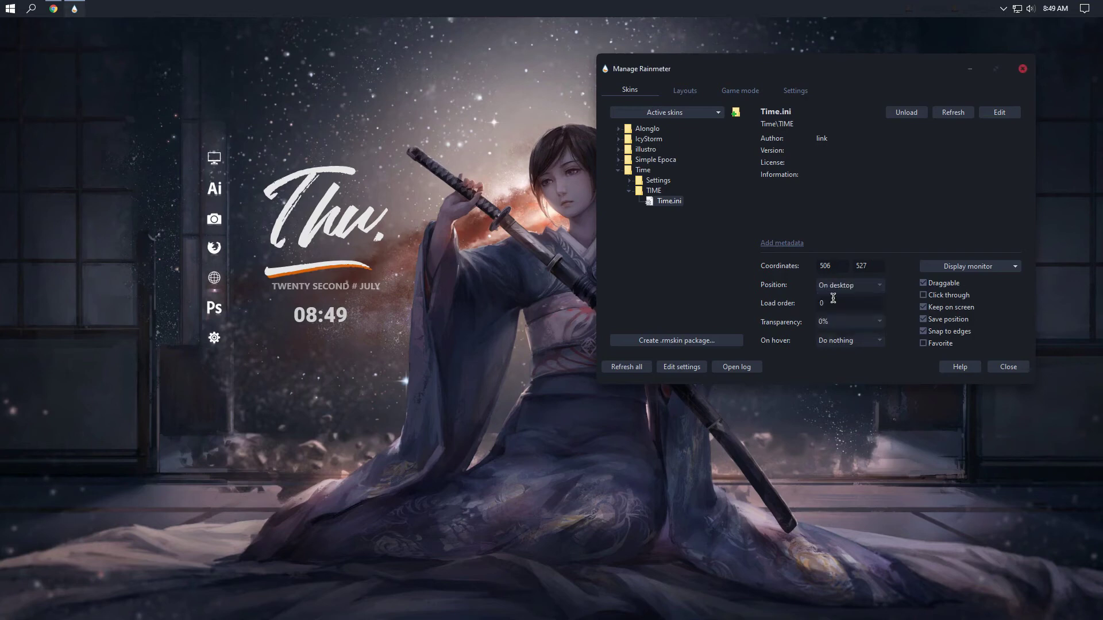
click(619, 171)
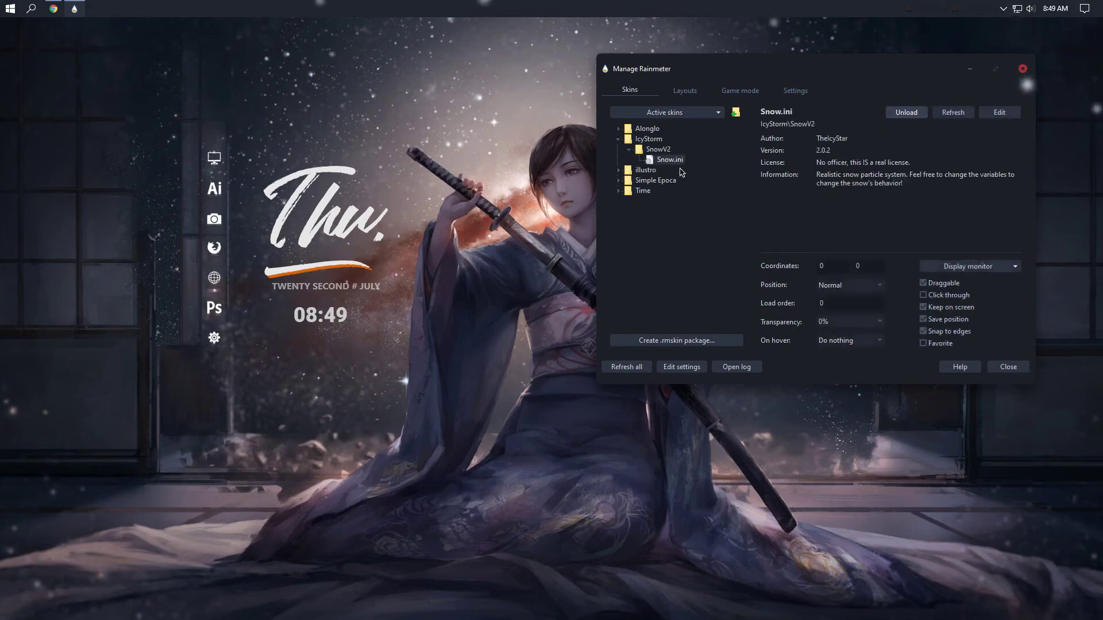
click(618, 139)
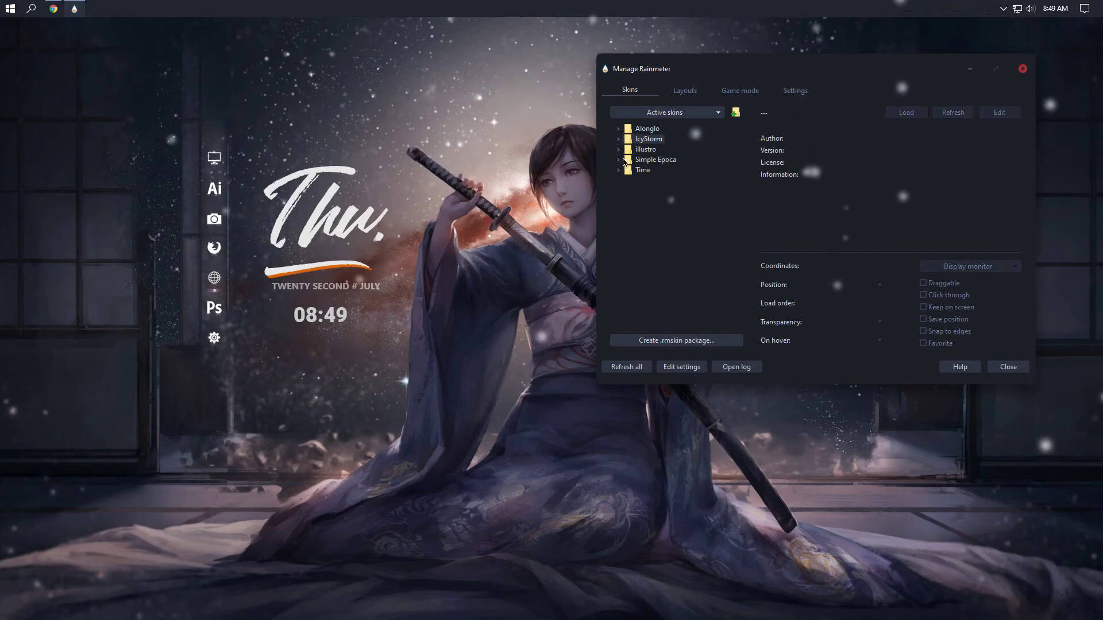
Load the Cpu1.ini and Cpu2.ini meters from the Simple Epoca skin
click(619, 160)
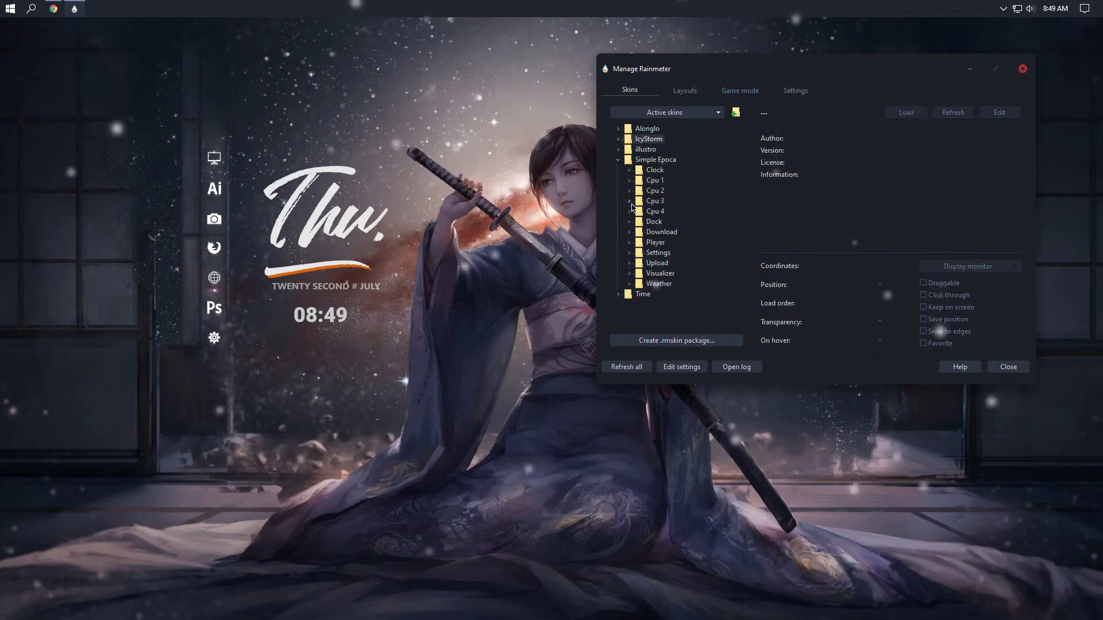
click(631, 180)
click(667, 191)
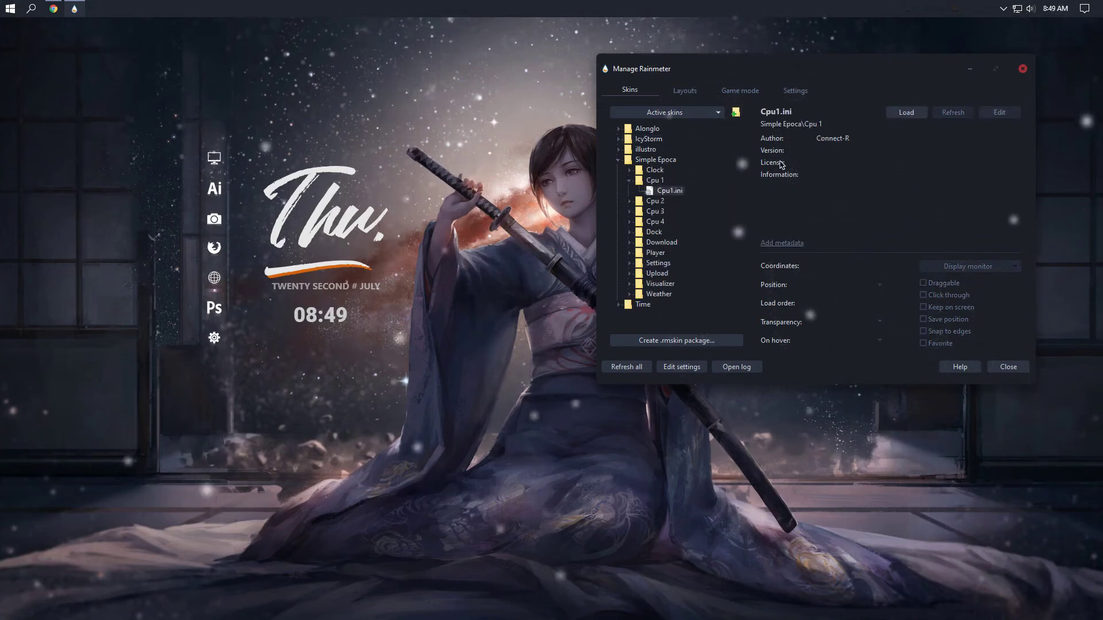
click(900, 114)
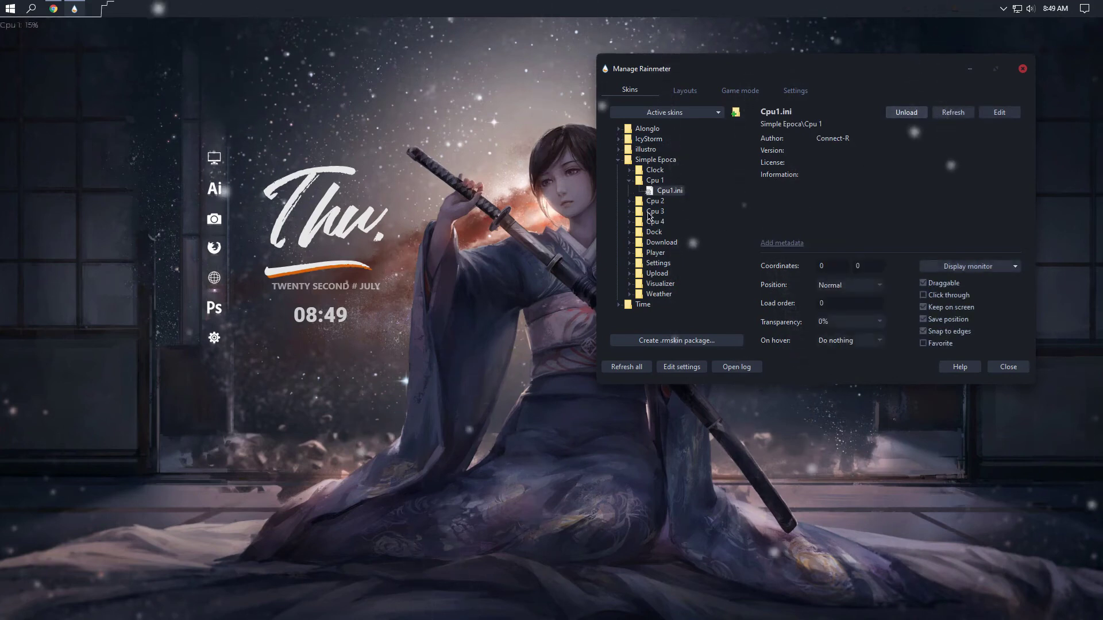
click(630, 201)
click(670, 211)
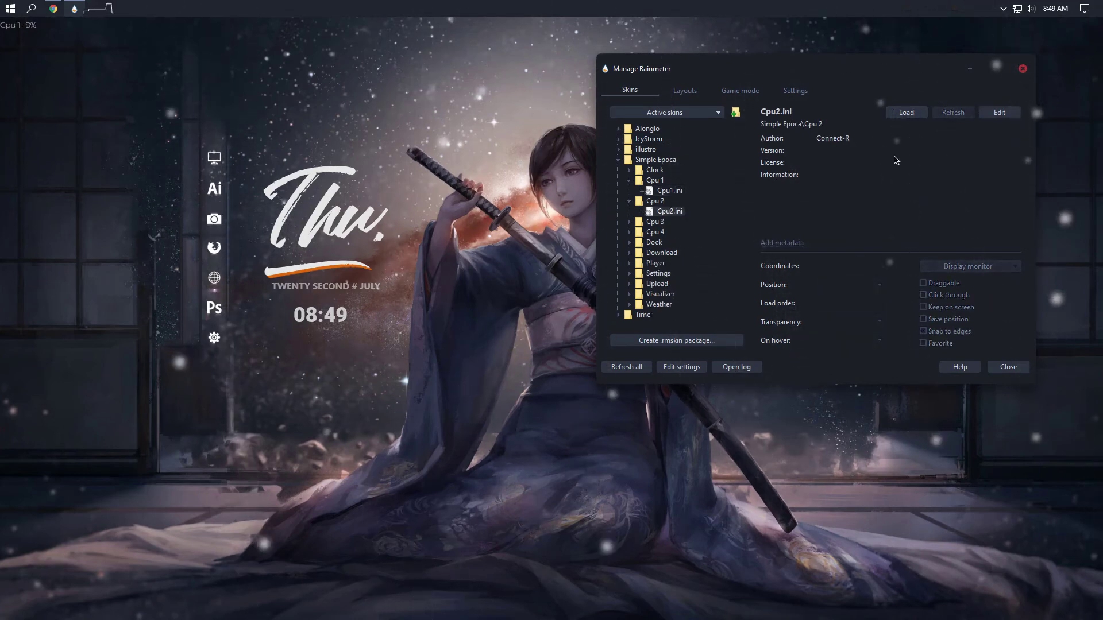
click(914, 116)
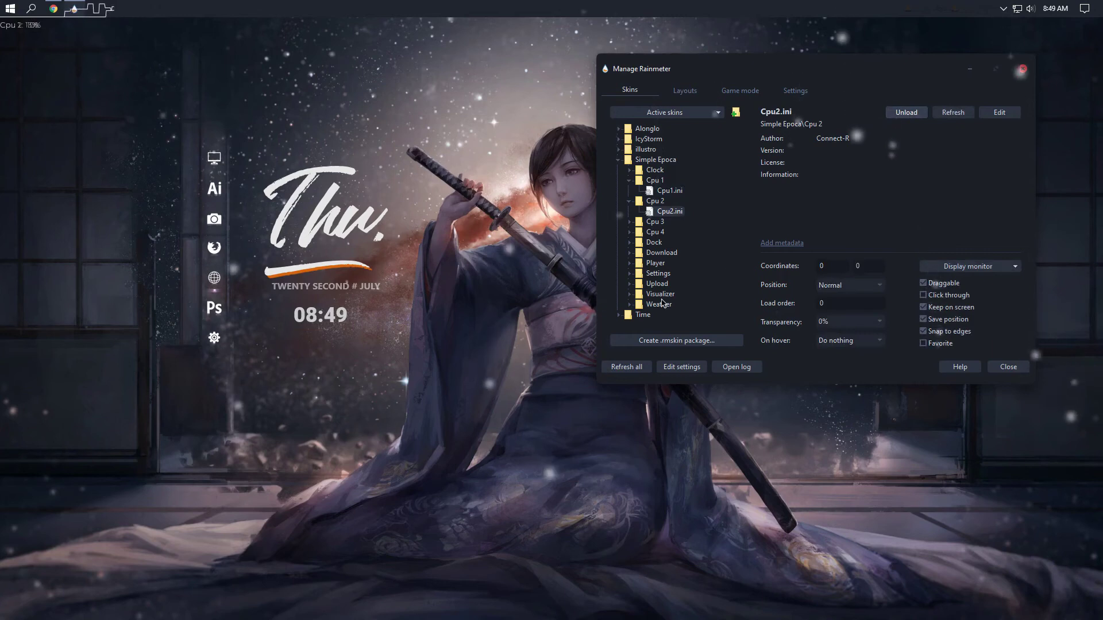
Load Simple Epoca's Upload.ini and Download.ini meters and close the Rainmeter manager
click(629, 284)
click(671, 294)
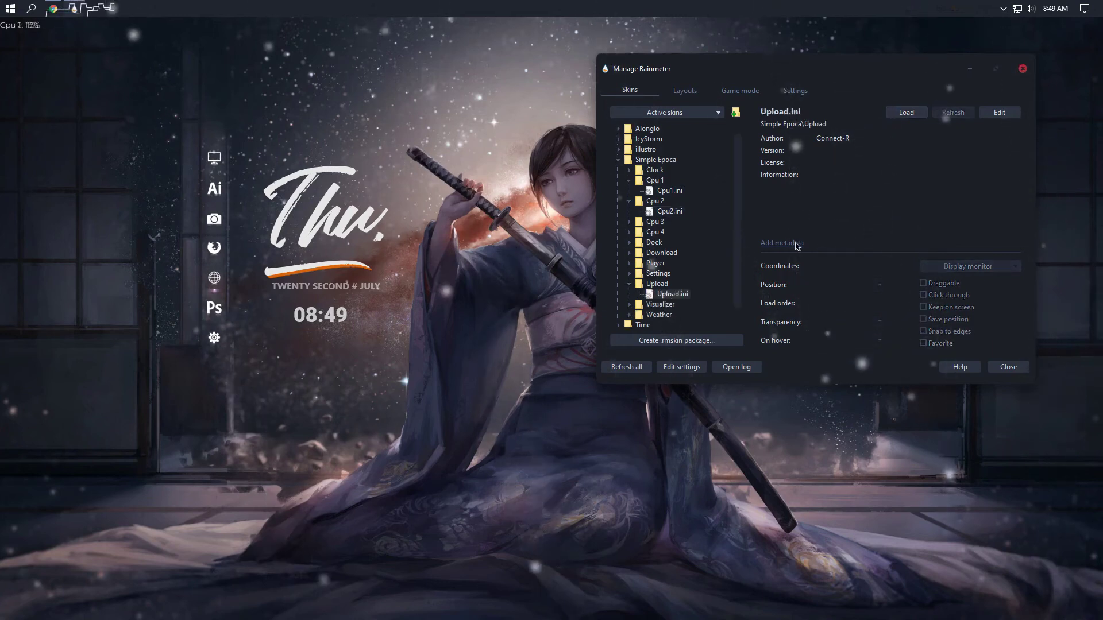
click(905, 113)
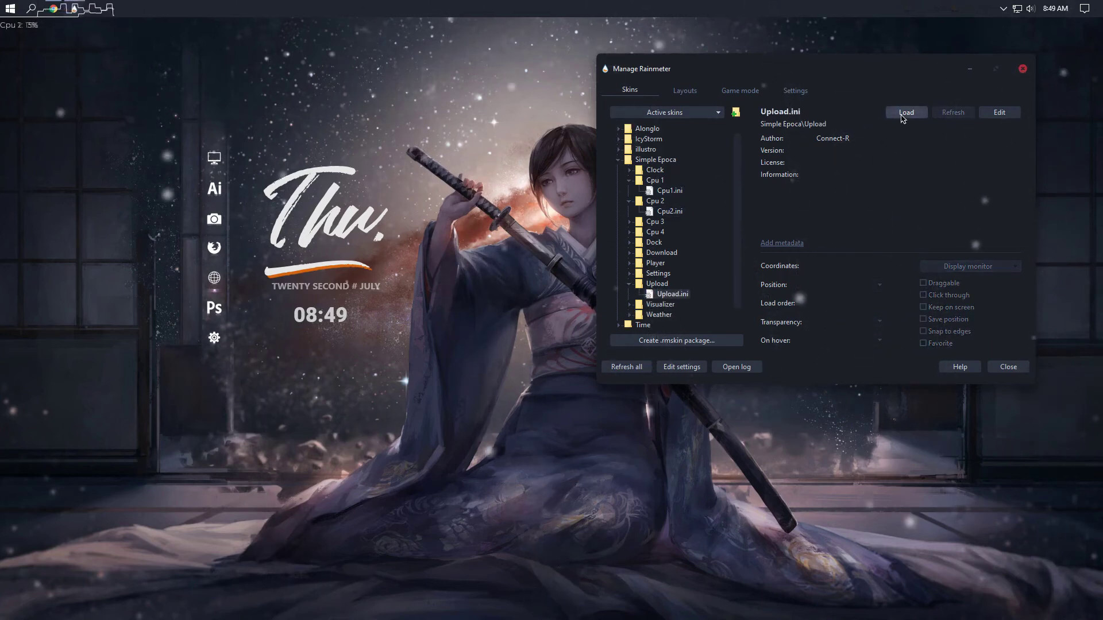
click(630, 253)
click(677, 263)
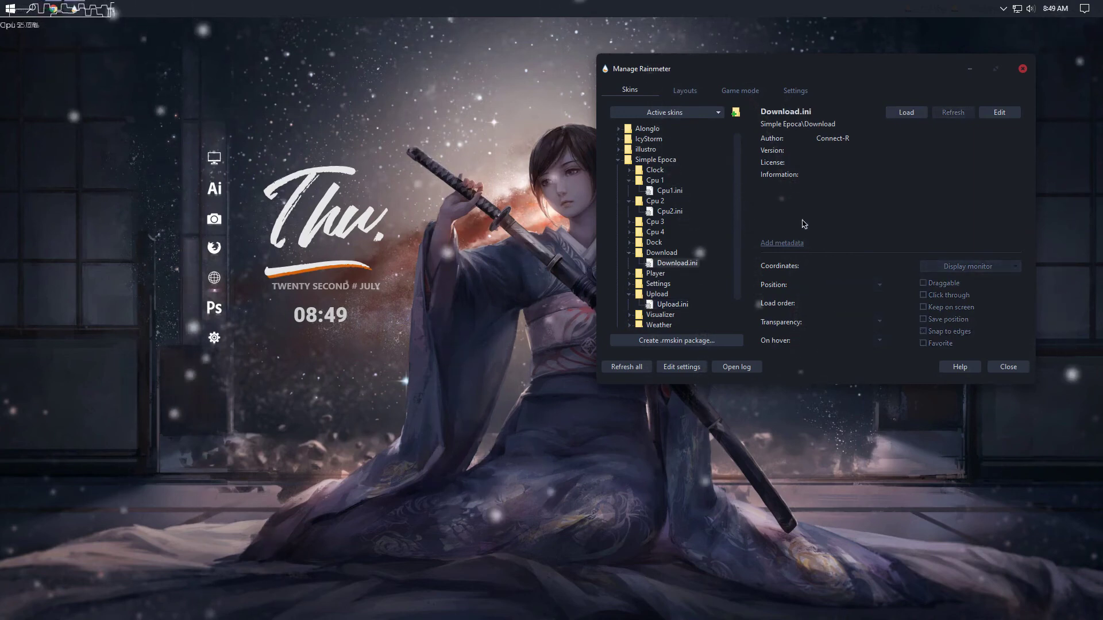
click(906, 113)
key(Escape)
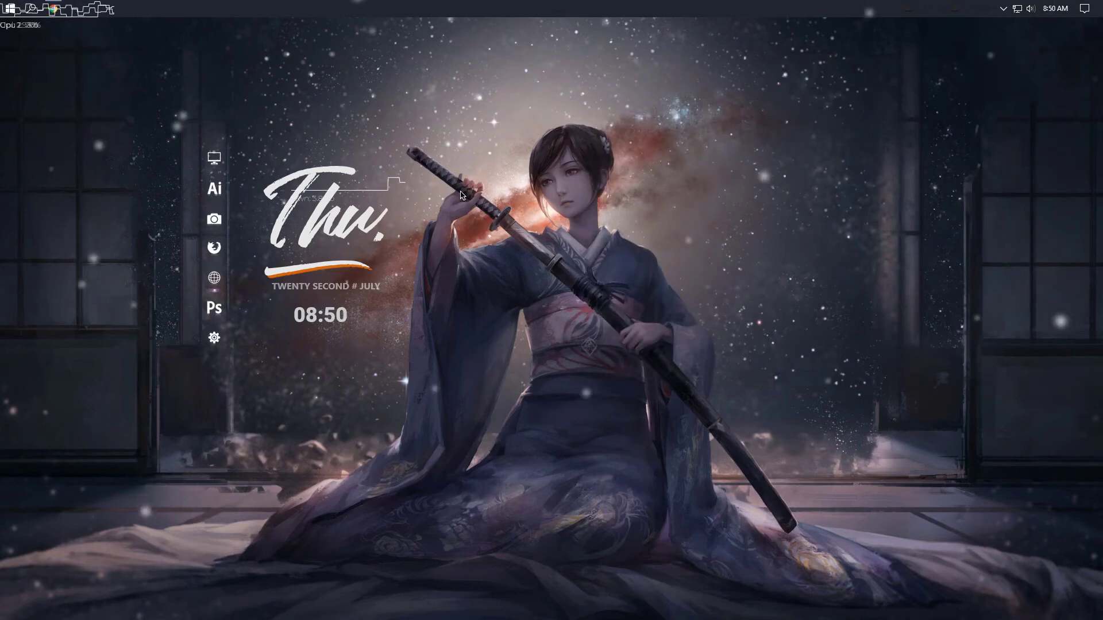
Stack the Download, Upload, Cpu 2 and Cpu 1 meters in an evenly spaced column to the right of the wallpaper's samurai figure
drag(930, 246, 869, 175)
drag(80, 39, 807, 226)
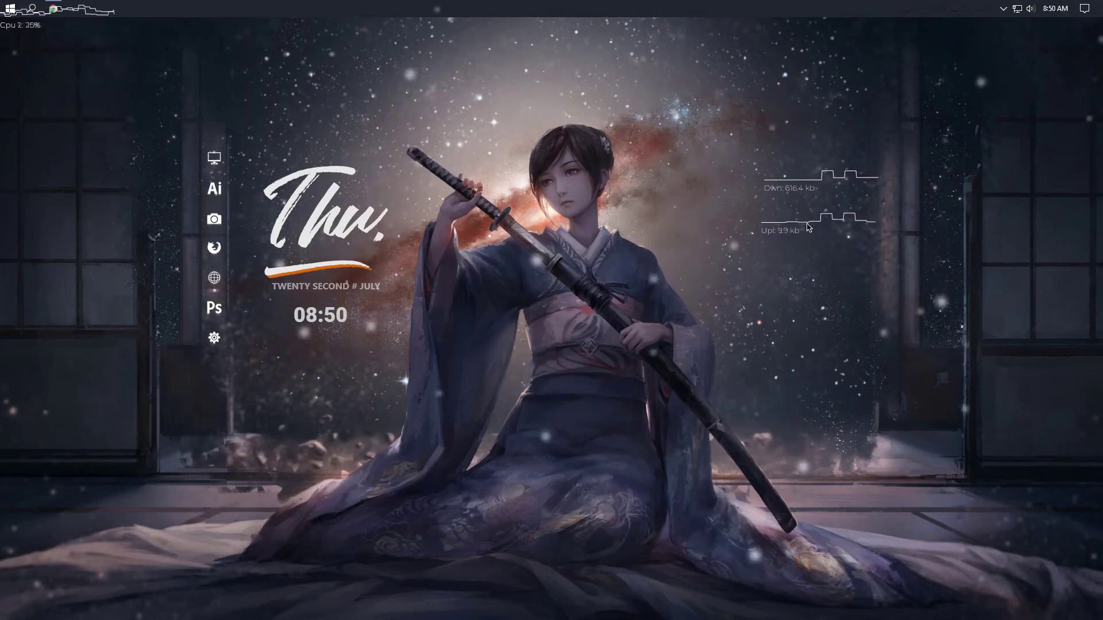
drag(821, 228, 823, 226)
drag(35, 23, 836, 258)
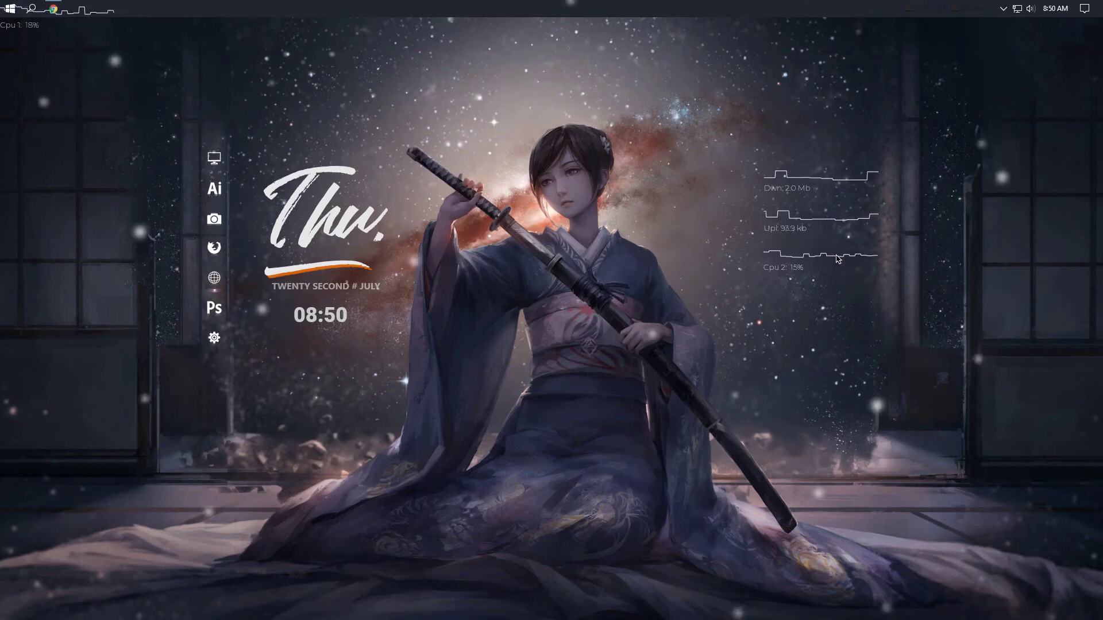
drag(107, 13, 871, 297)
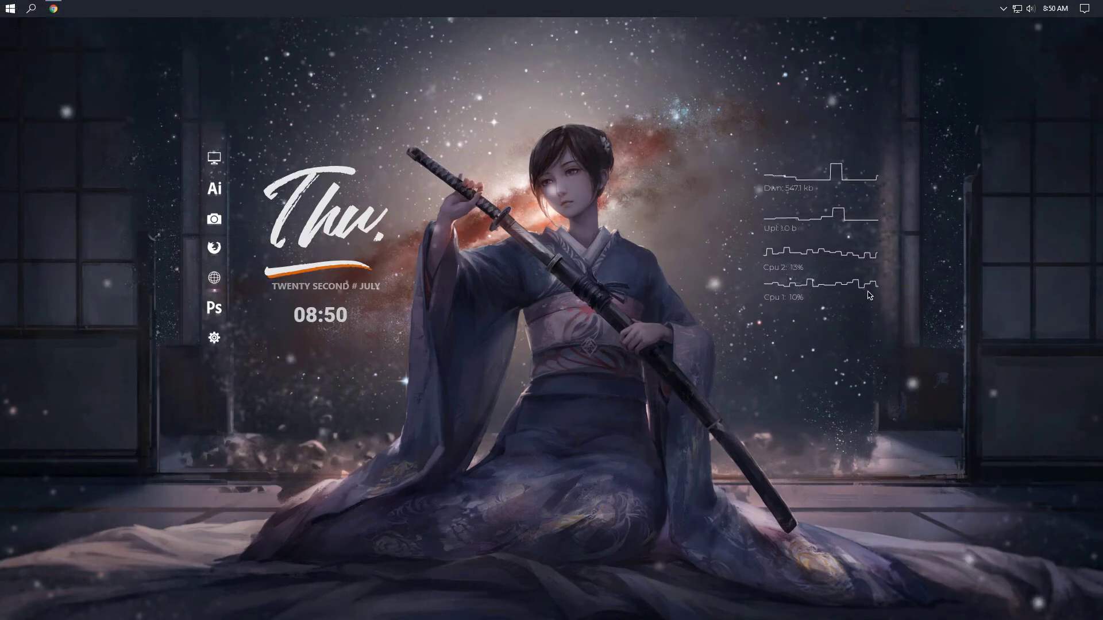
drag(865, 177, 865, 184)
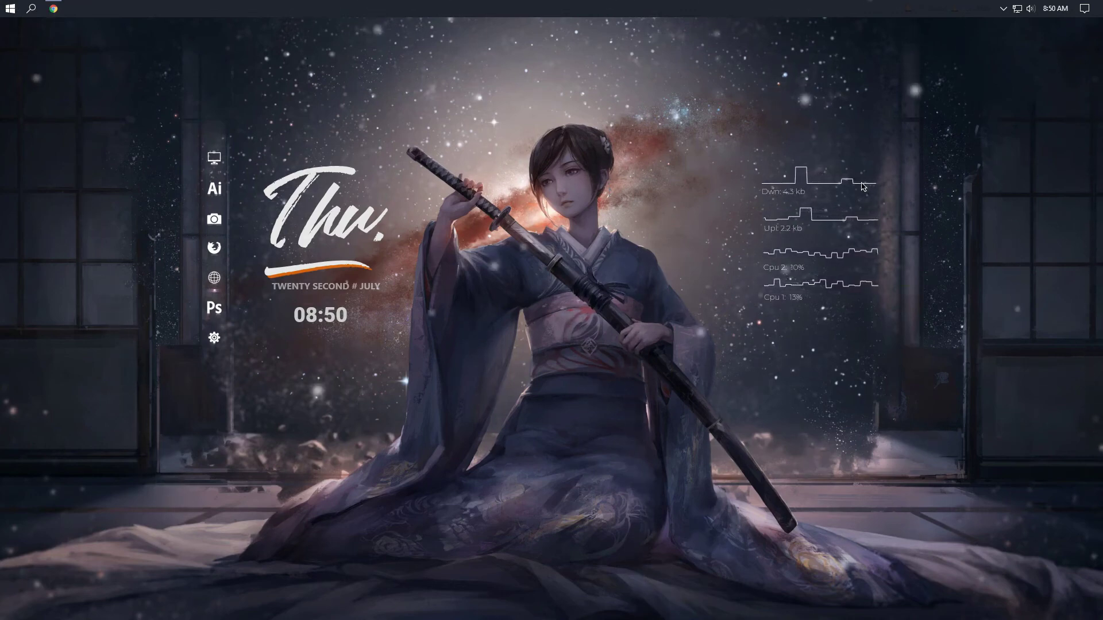
drag(873, 288, 872, 297)
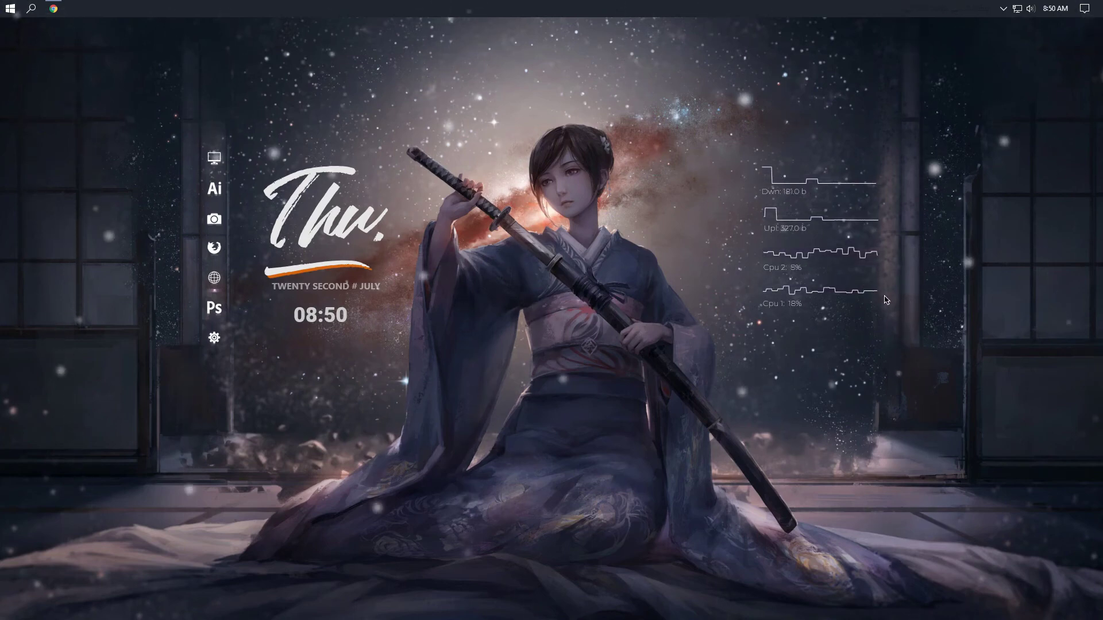
Set the Alonglo date skin's position to On desktop
right_click(319, 222)
mouse_move(353, 276)
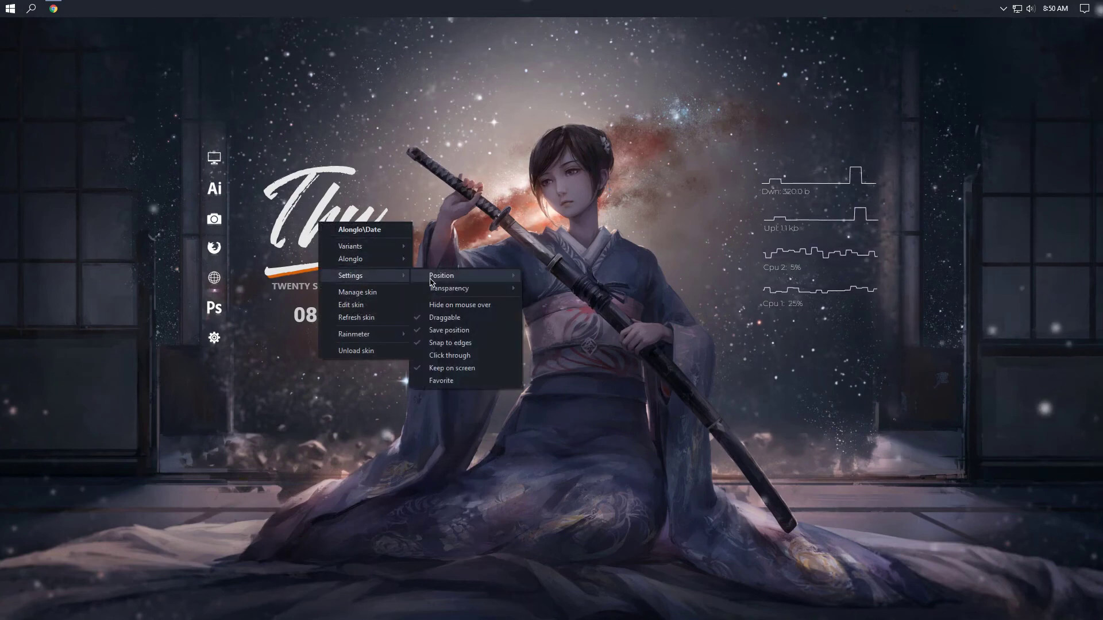
mouse_move(445, 275)
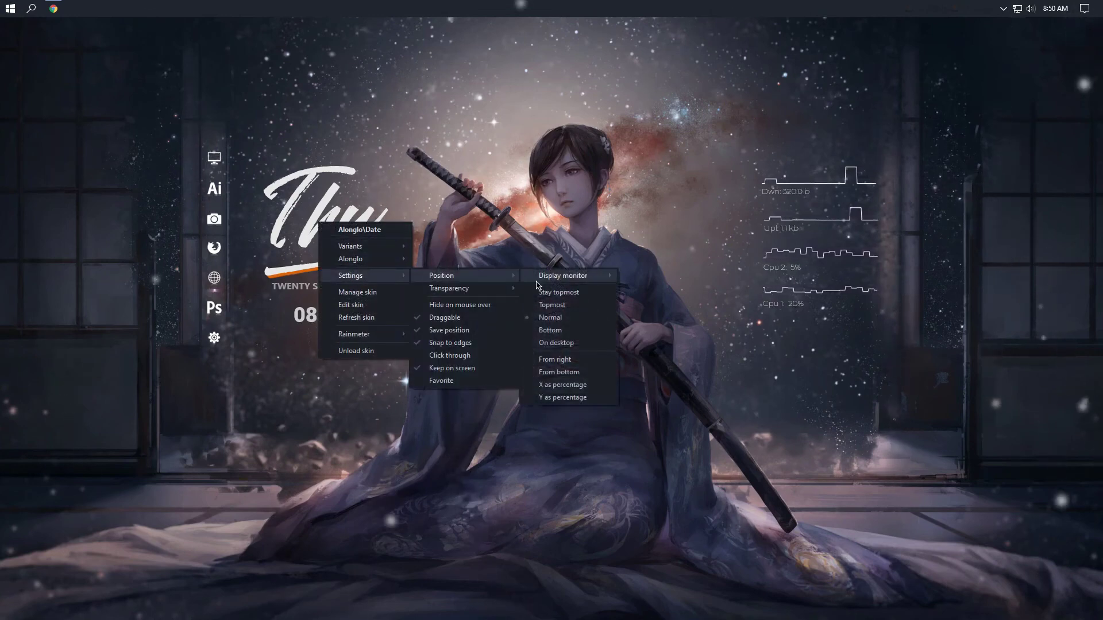
click(557, 343)
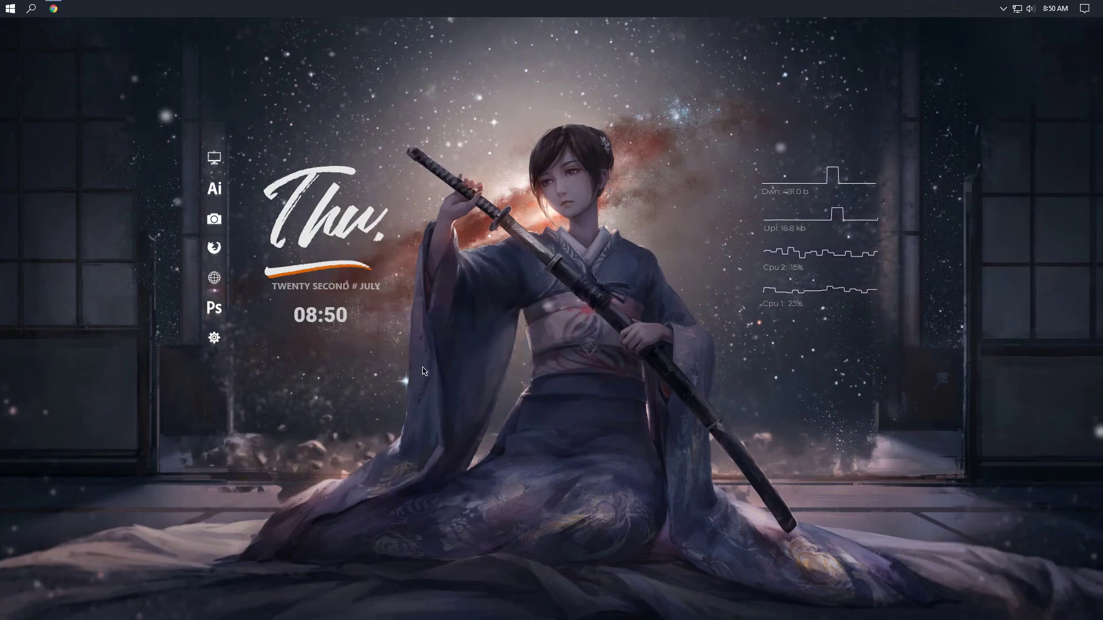
Turn on automatic hiding of the taskbar in desktop mode and close the Windows Settings window
right_click(459, 9)
click(514, 288)
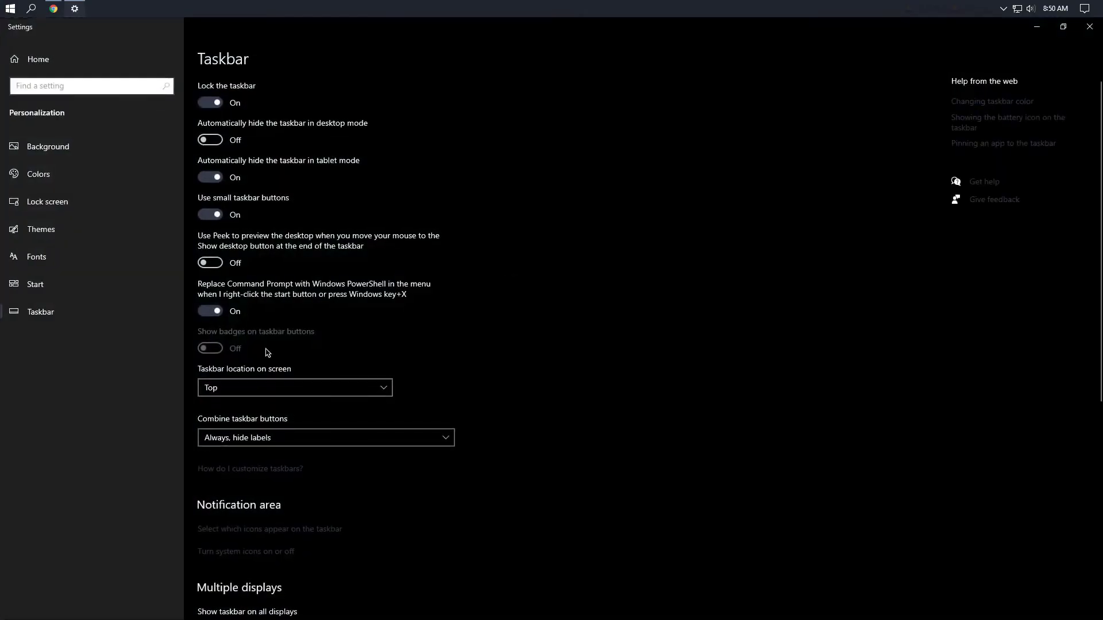
click(210, 141)
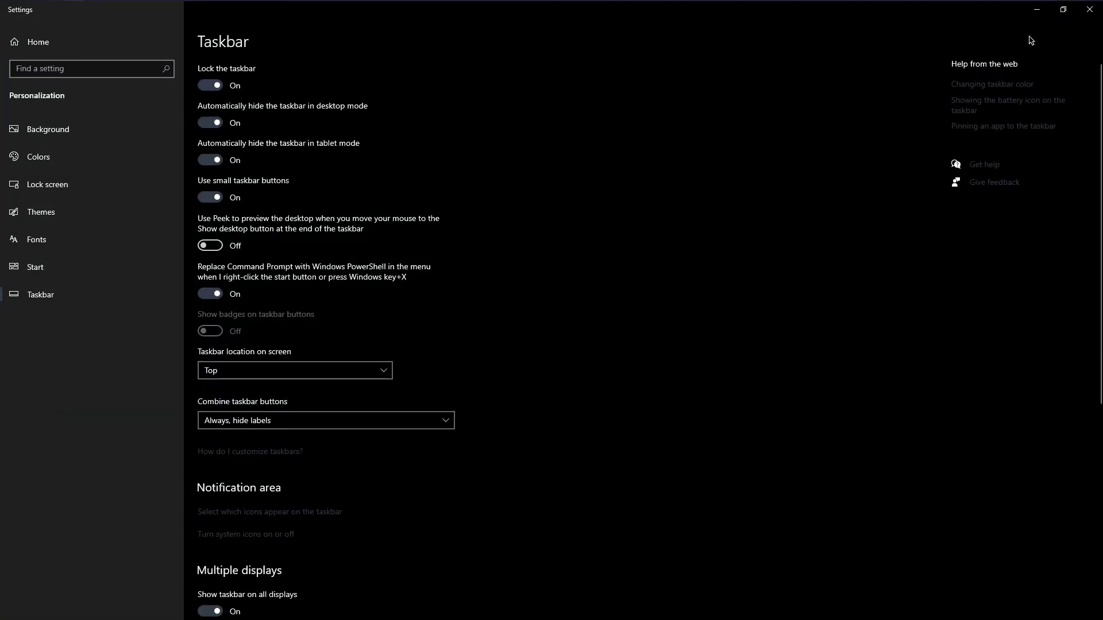
click(1087, 11)
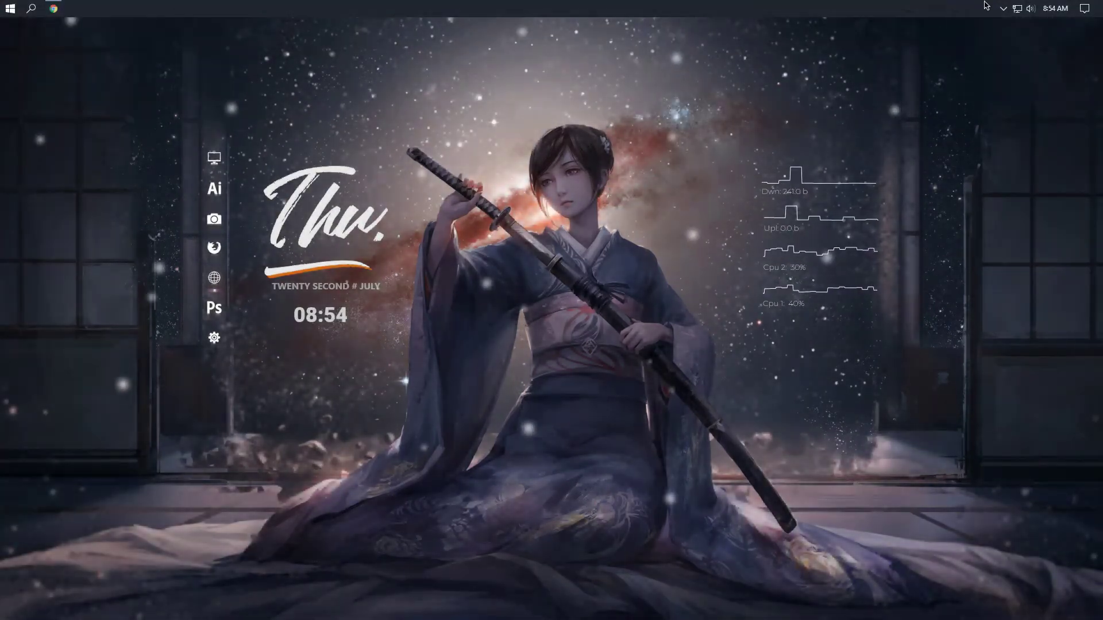
Load Simple Epoca's Visualizer (Vertical).ini skin from the Rainmeter manager and close the manager
click(1006, 9)
click(992, 52)
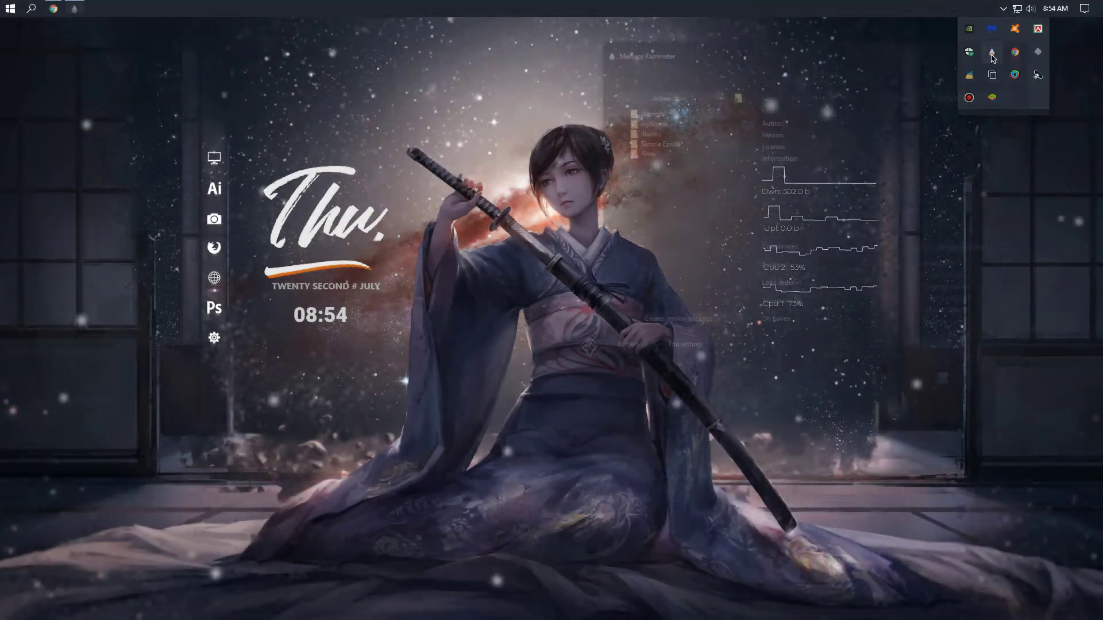
click(619, 143)
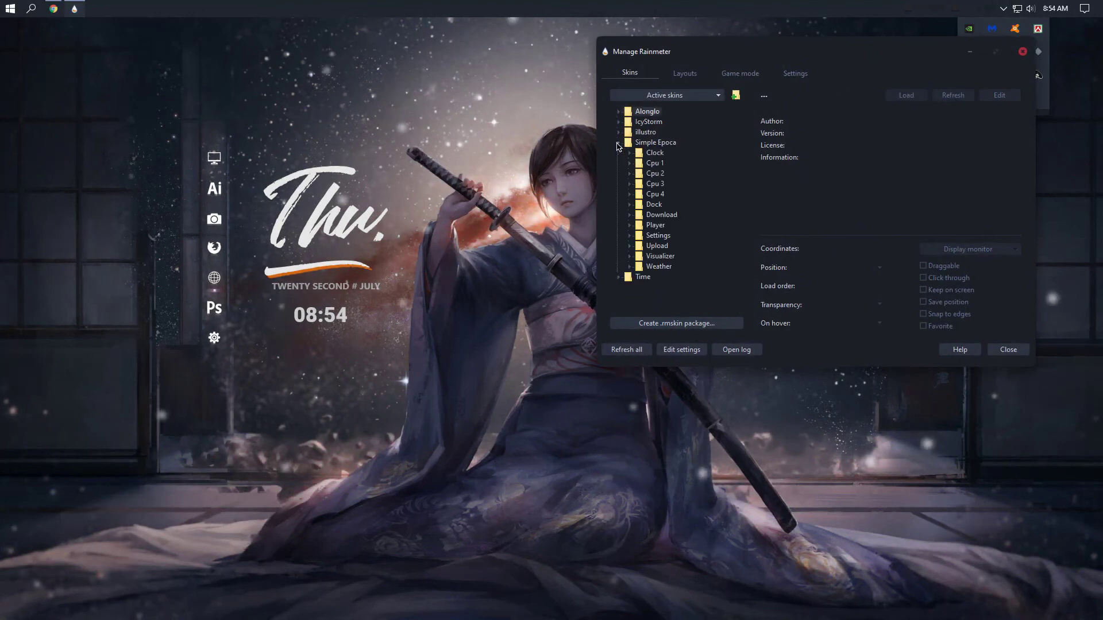
click(629, 256)
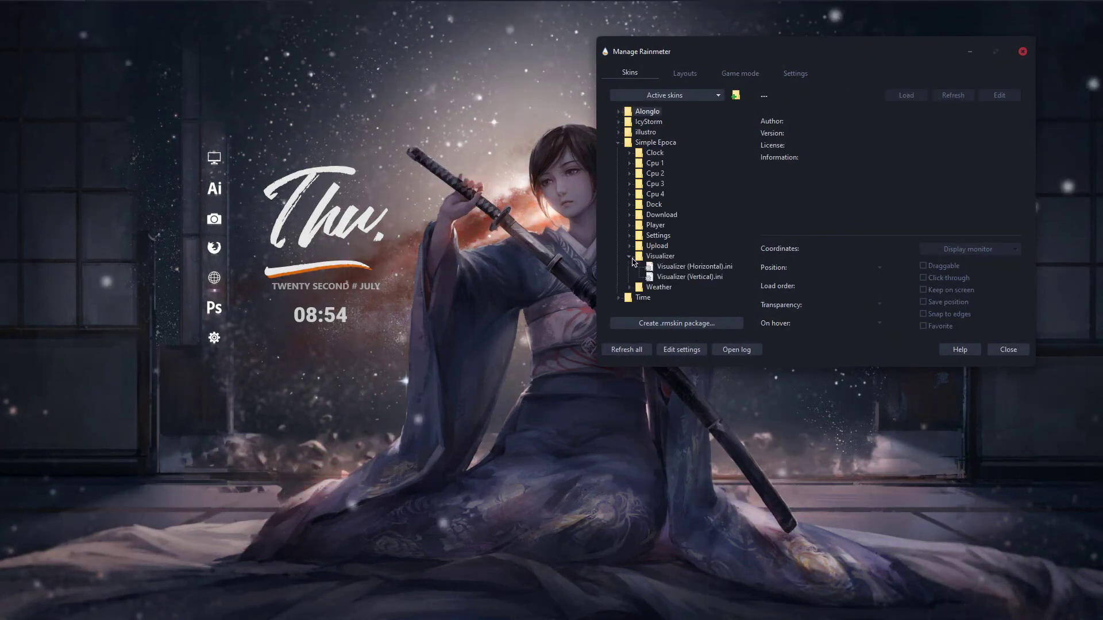
click(691, 277)
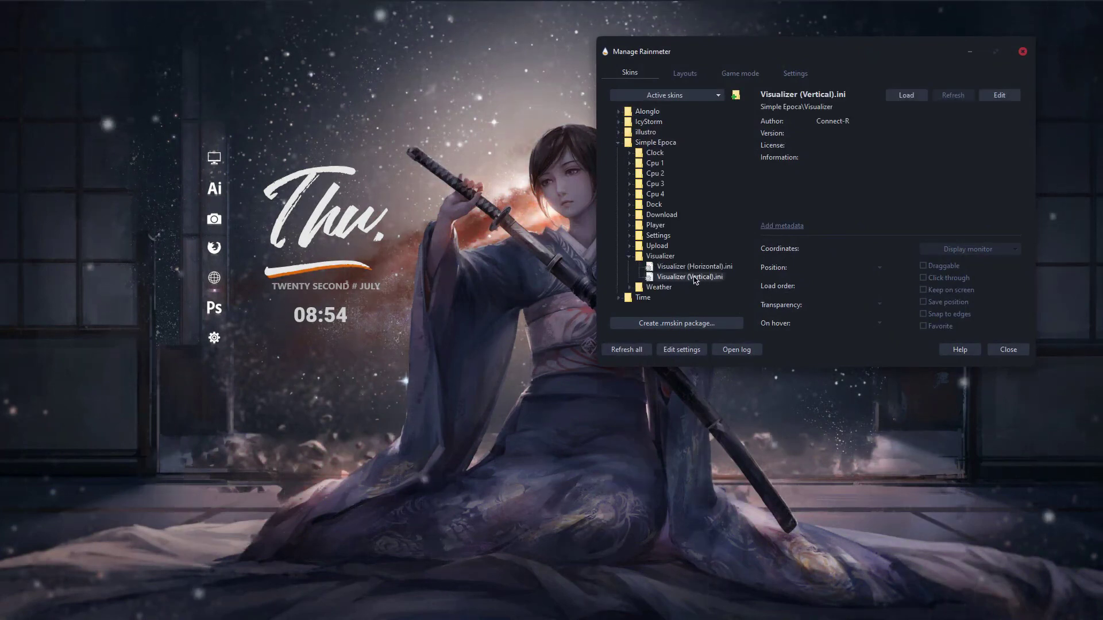
click(906, 95)
click(1022, 51)
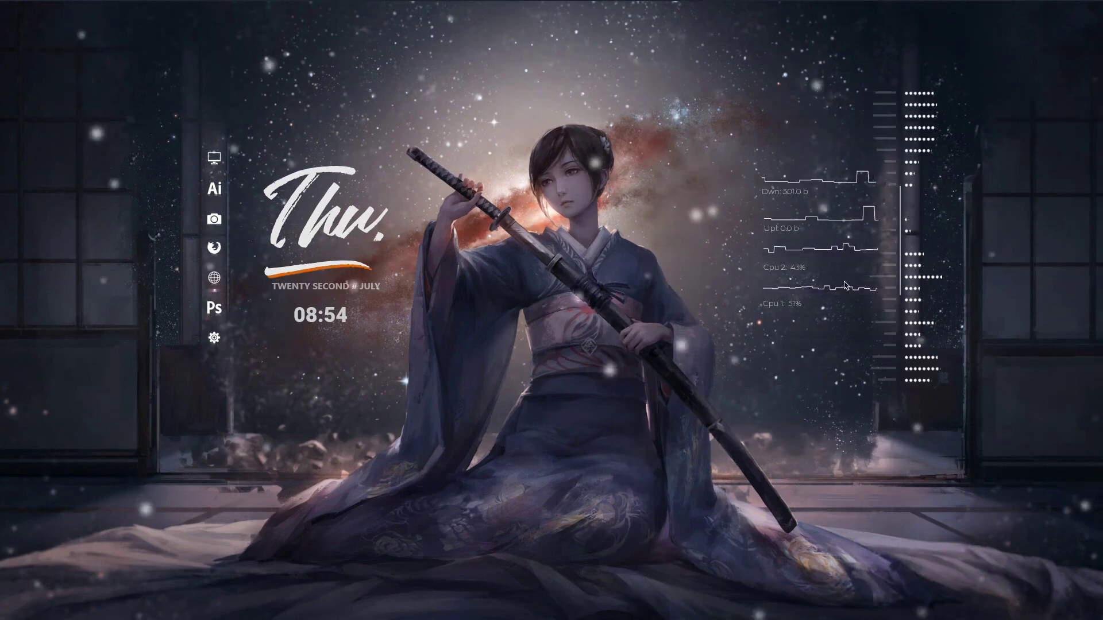
Change the Position setting of the vertical visualizer skin beside the Download, Upload and Cpu meters
right_click(904, 246)
mouse_move(944, 301)
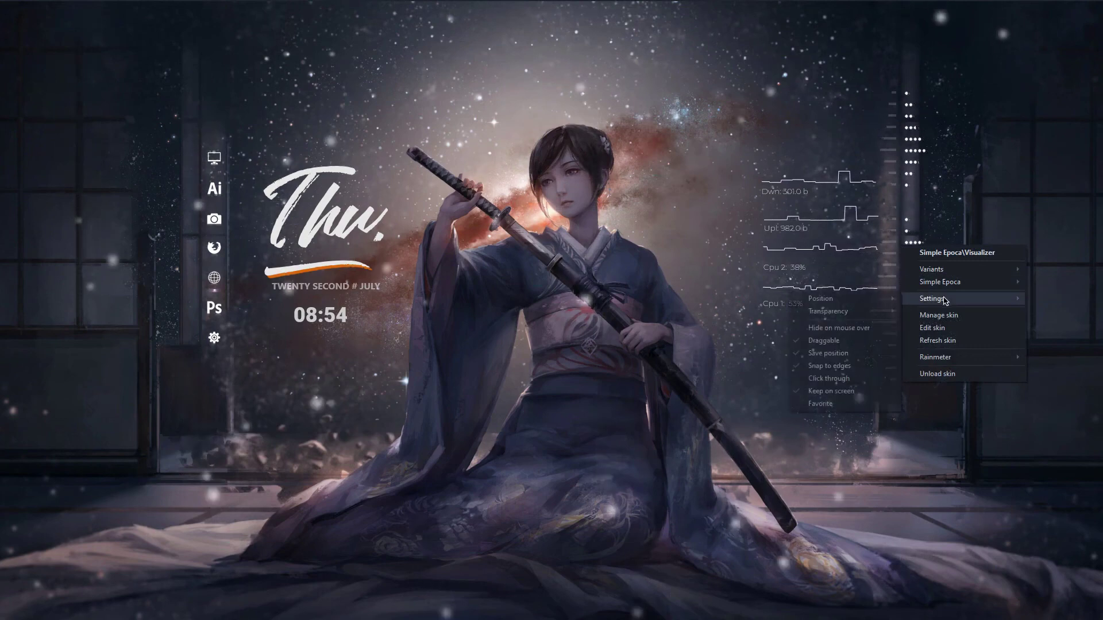
mouse_move(820, 298)
click(936, 367)
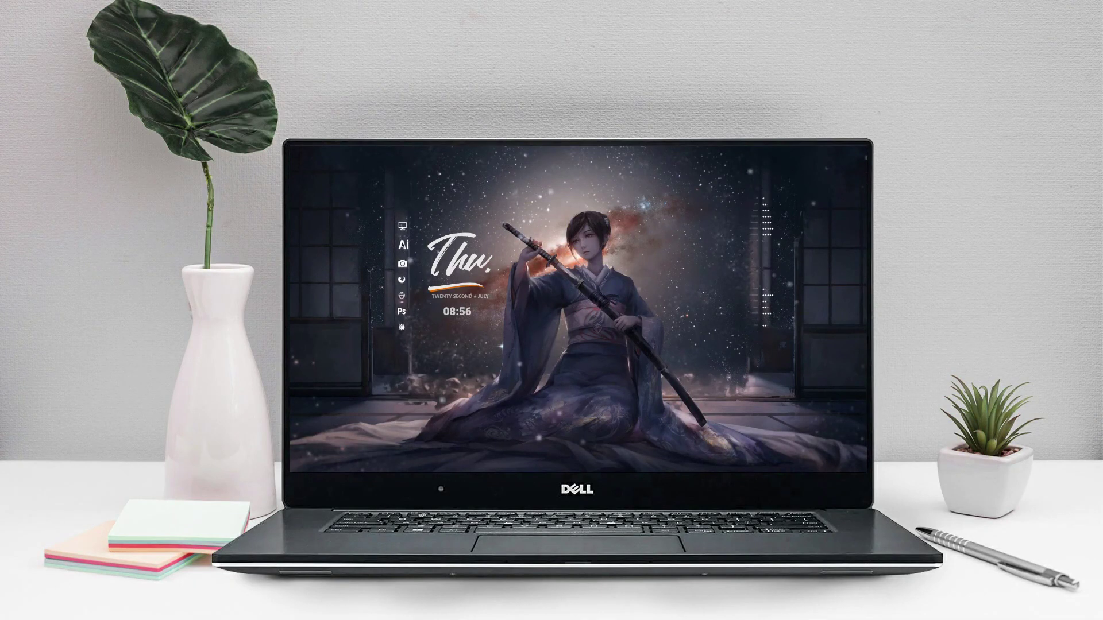
Test the dock's computer shortcut by opening This PC, moving its window slightly and closing it
click(405, 228)
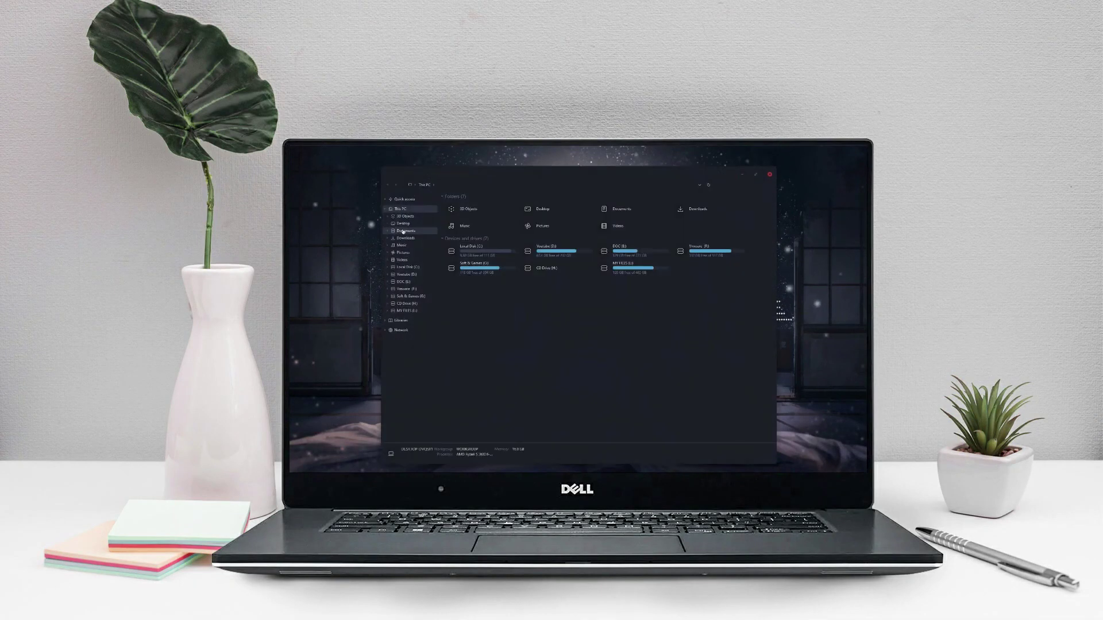
drag(508, 182, 485, 163)
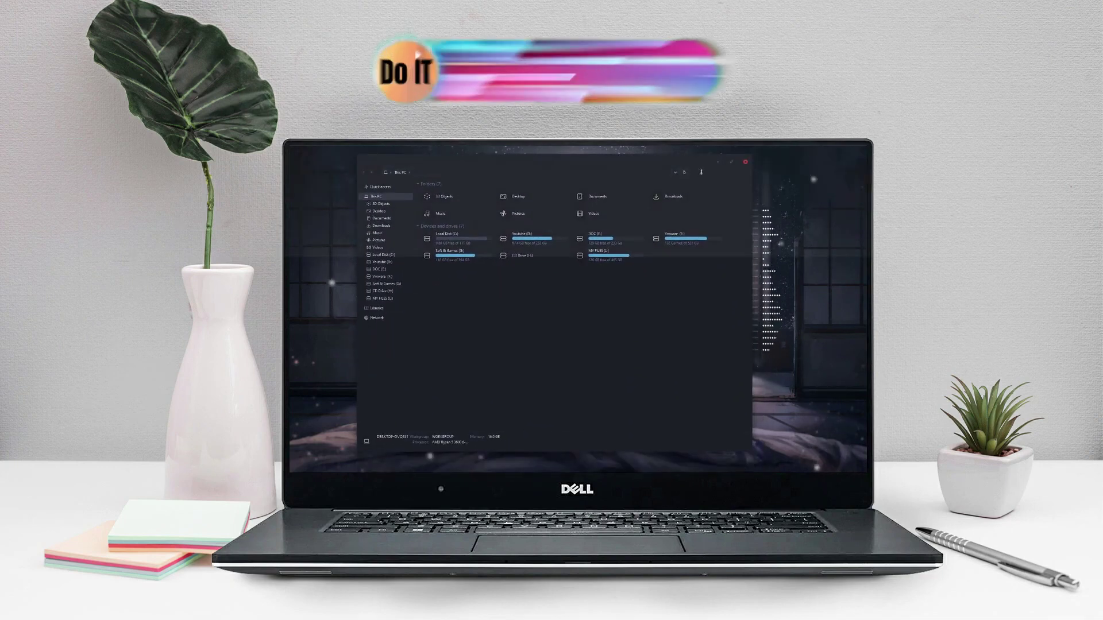
click(745, 163)
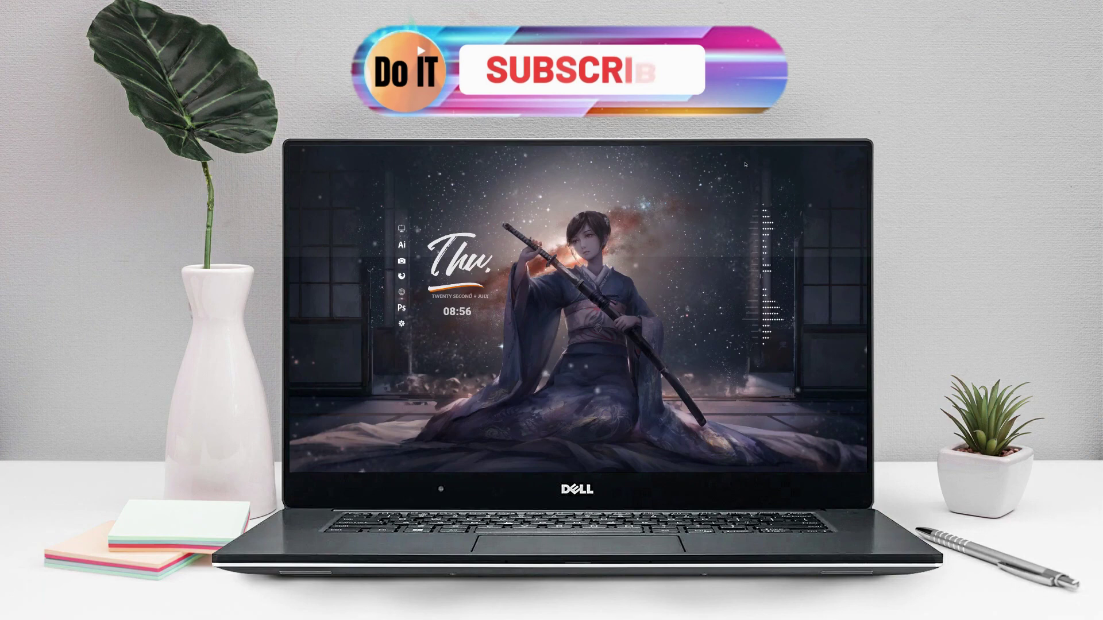